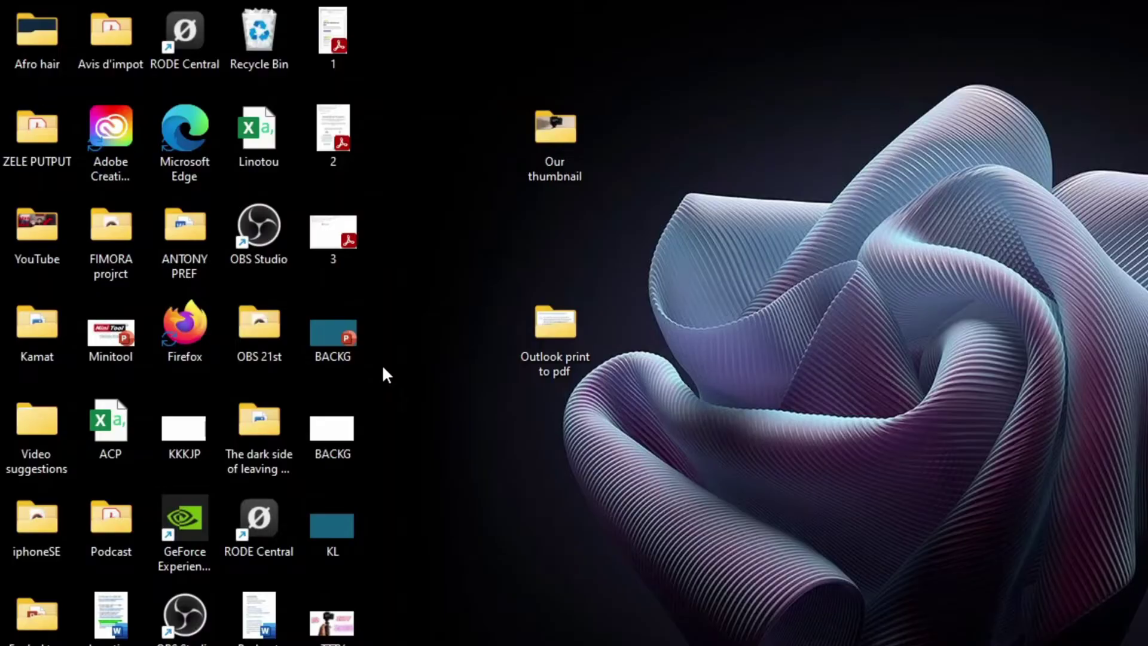
Step: Open Firefox and search Google for "ile de france mobilité"
double_click(192, 326)
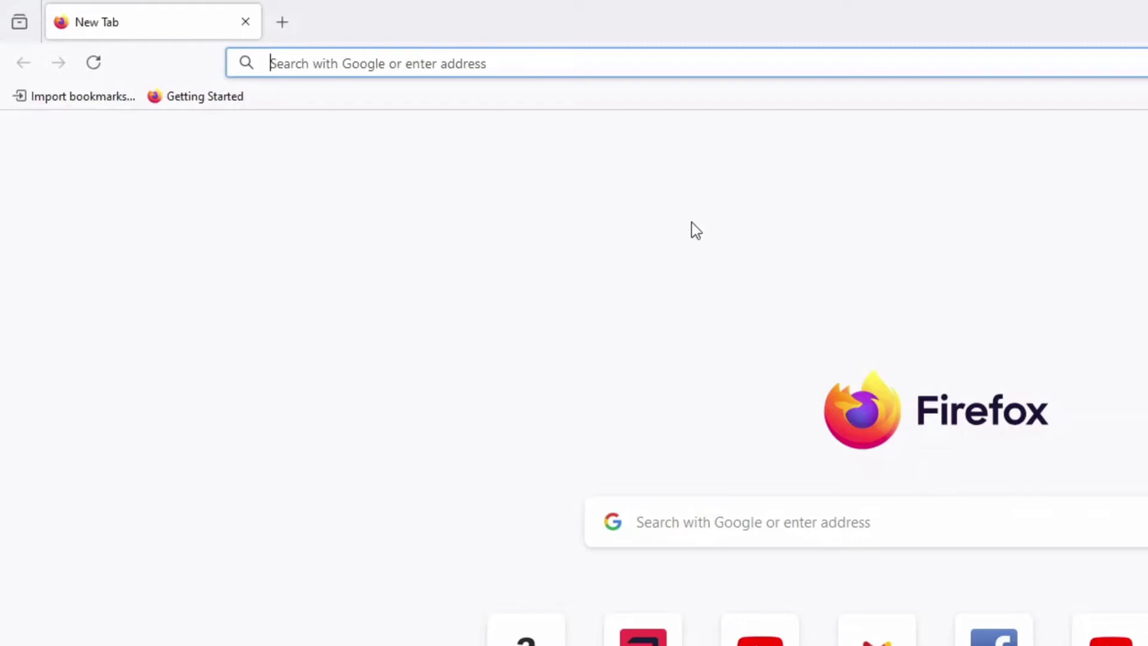
left_click(595, 59)
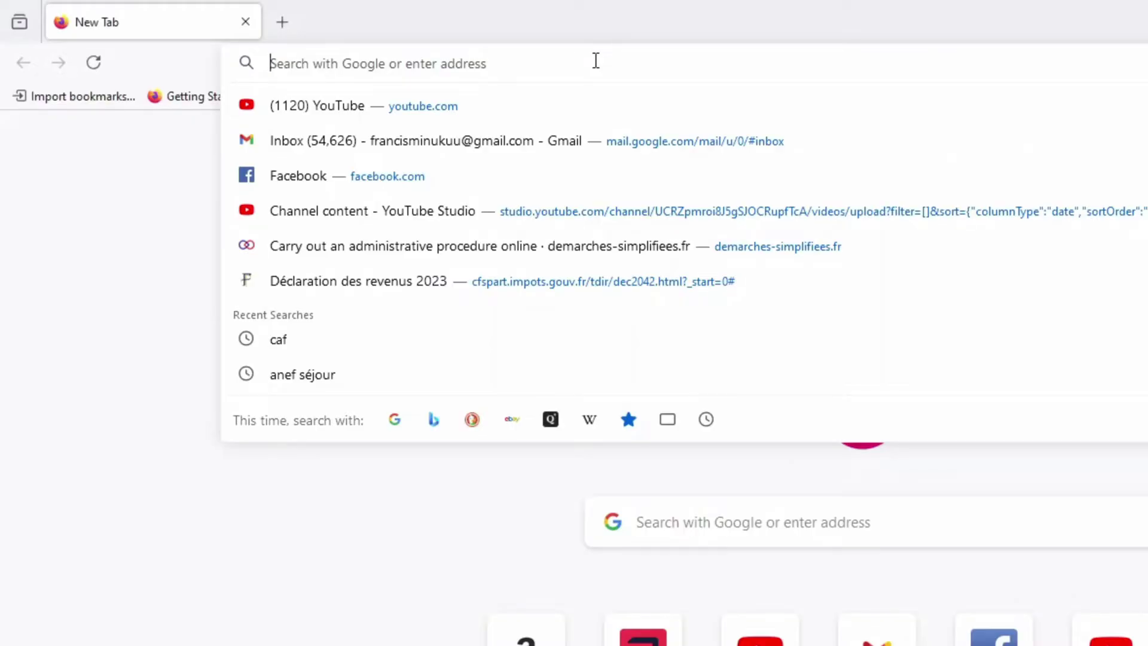
type("i")
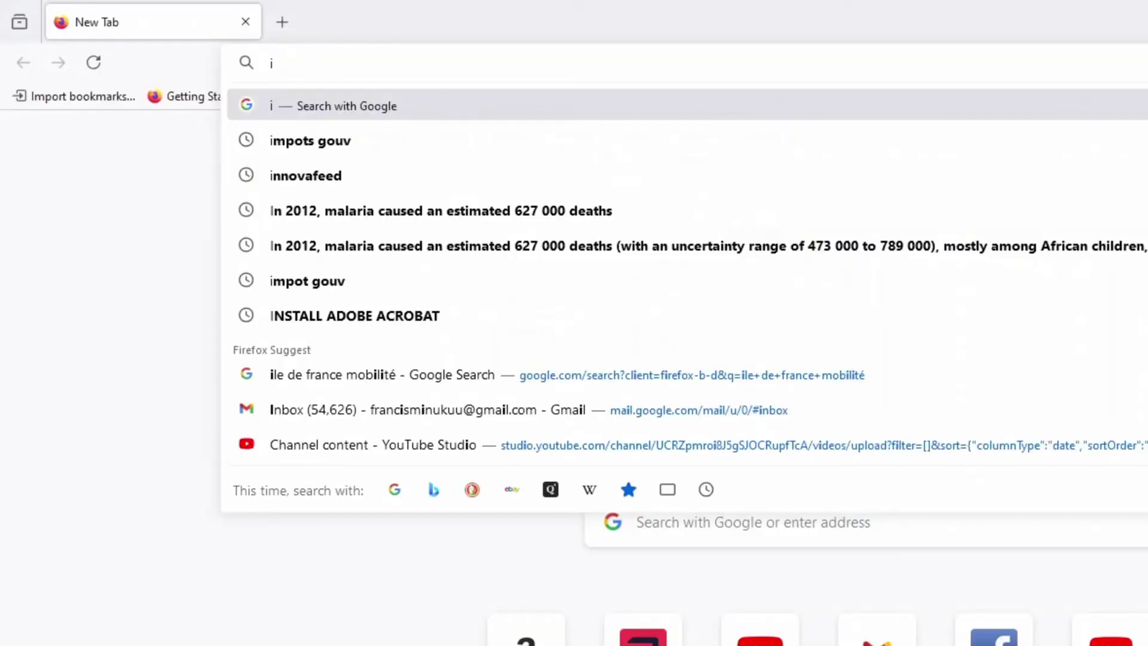
type("l")
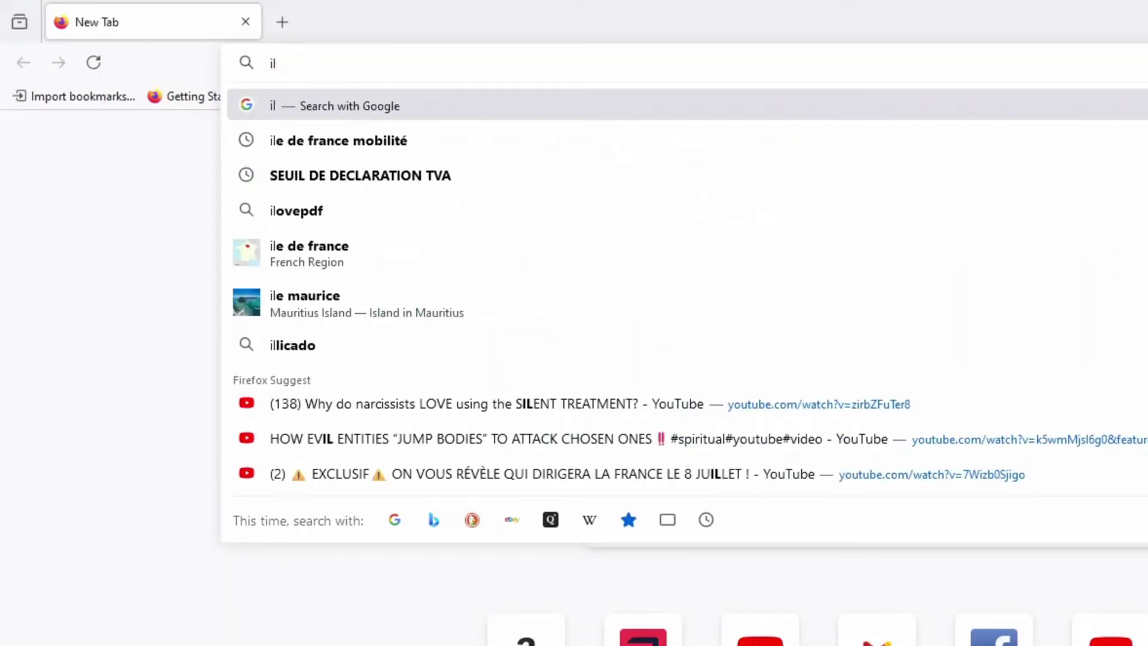
left_click(389, 144)
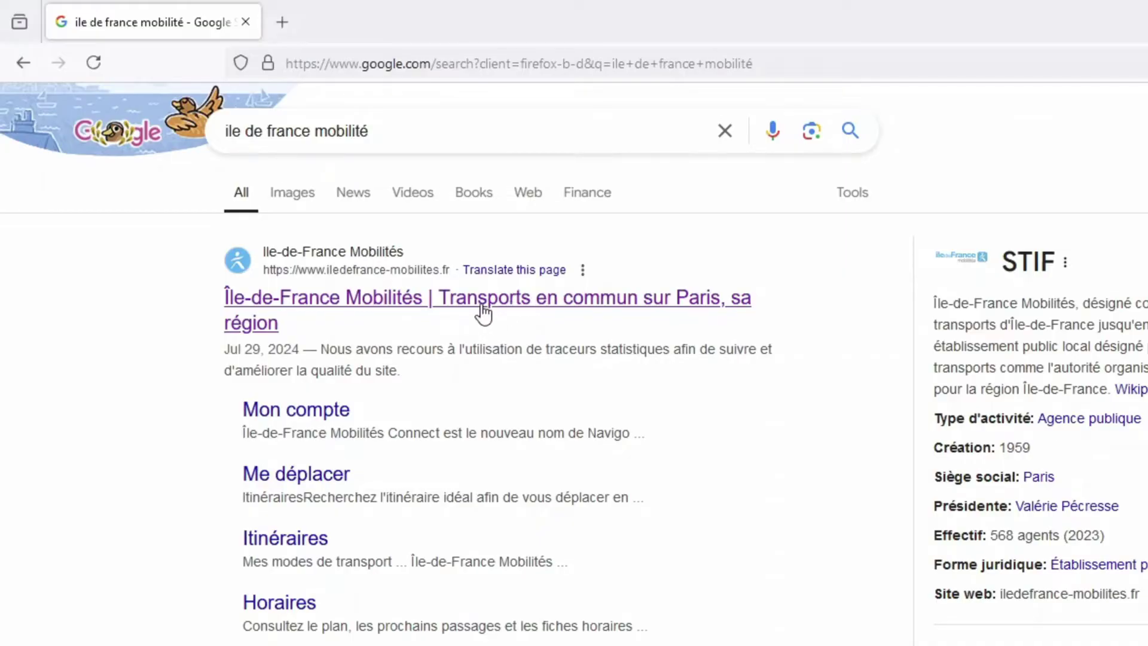
Step: Open the official Île-de-France Mobilités website, declining the page translation and keeping the site language on Français
left_click(660, 305)
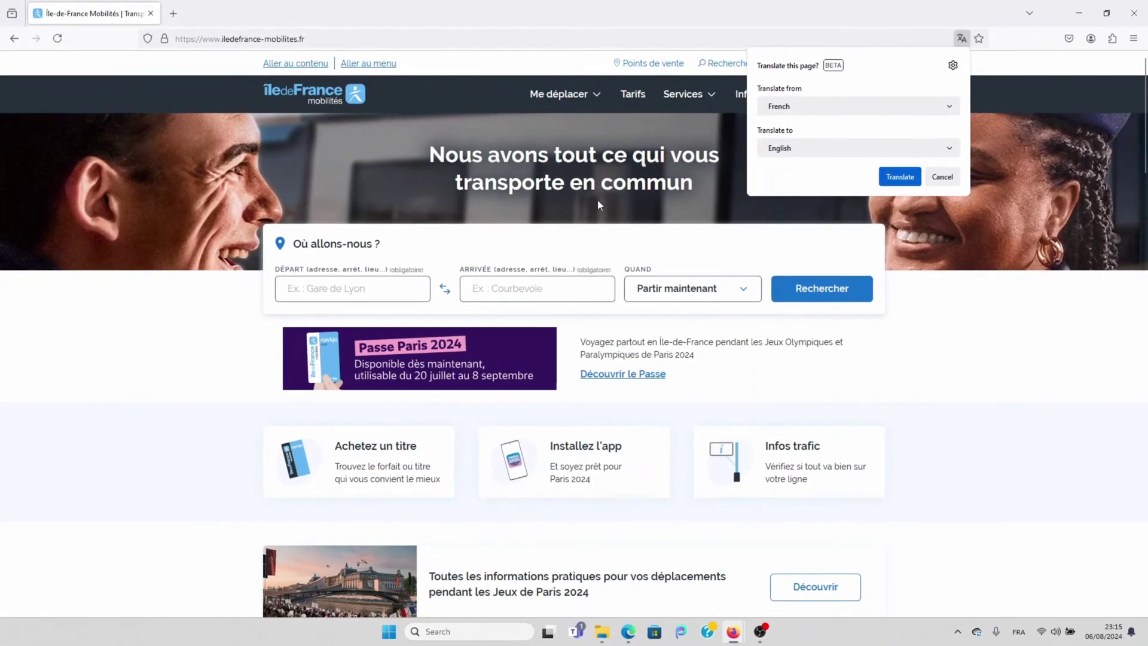
left_click(949, 181)
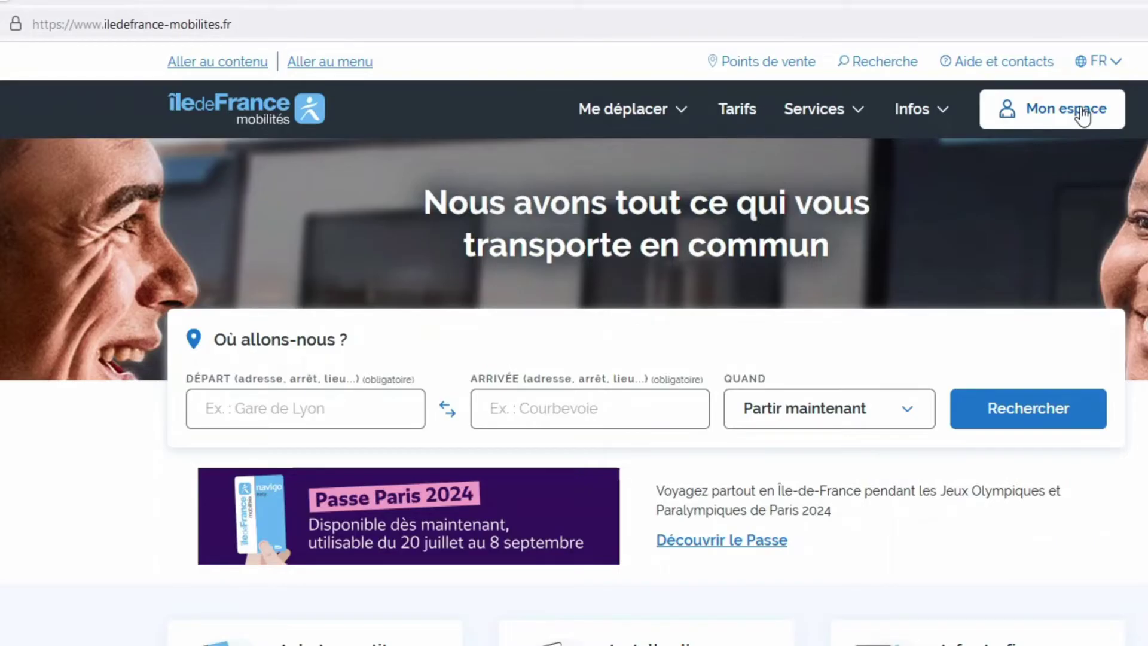
left_click(1099, 61)
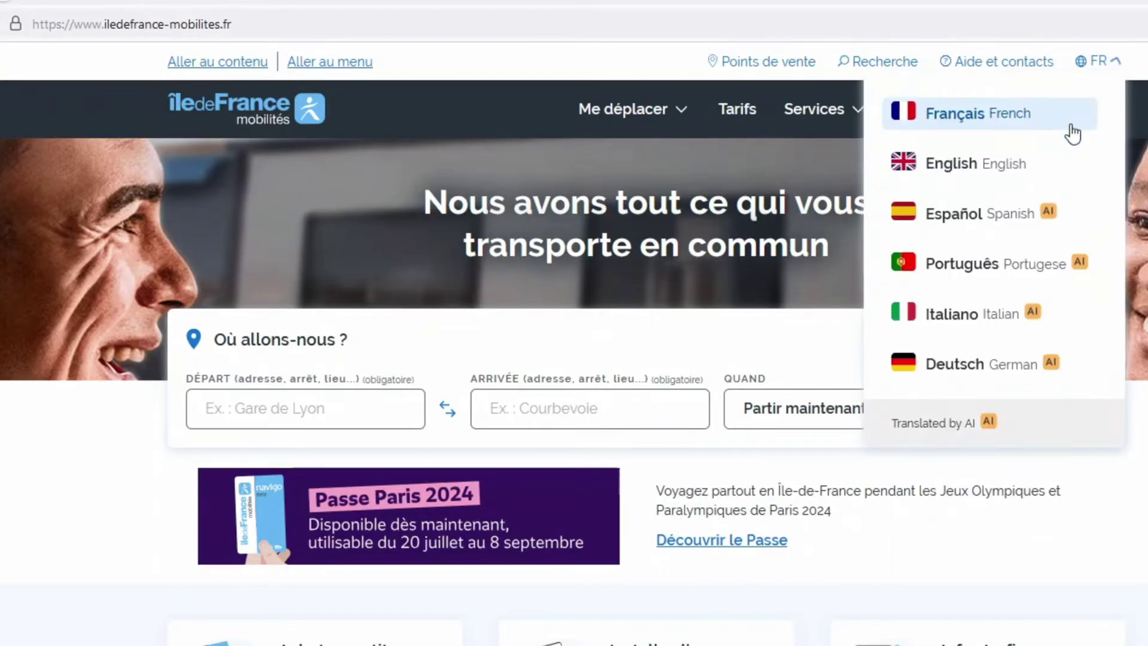
left_click(1076, 122)
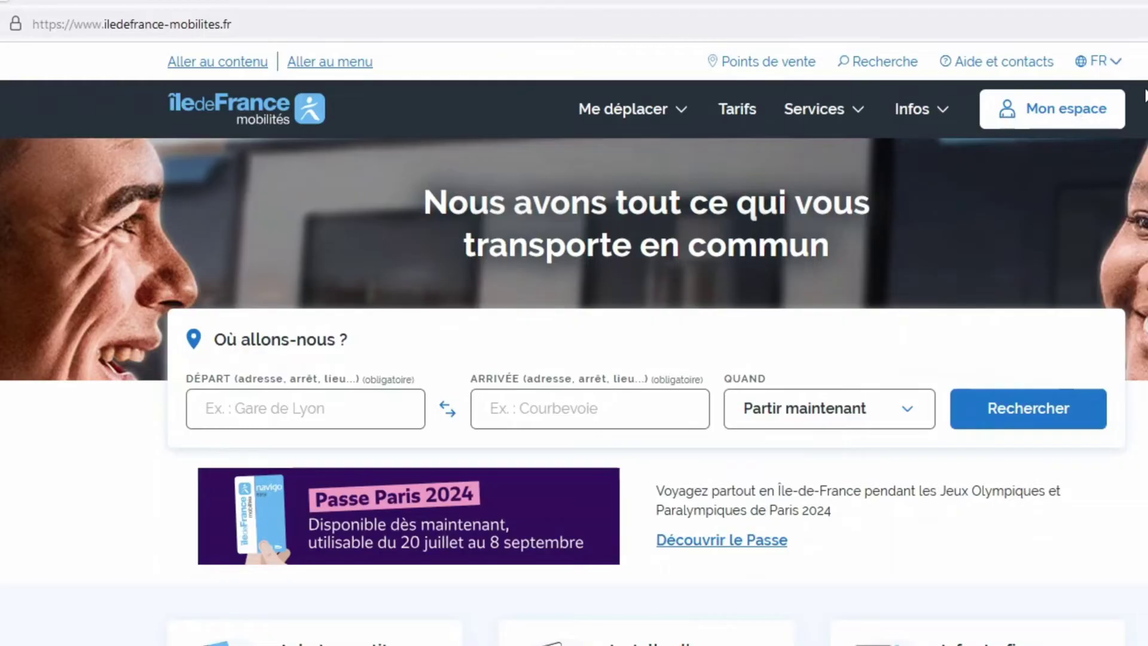
Step: Go to the Mon espace login page without browser translation and switch its language to Français
left_click(1079, 115)
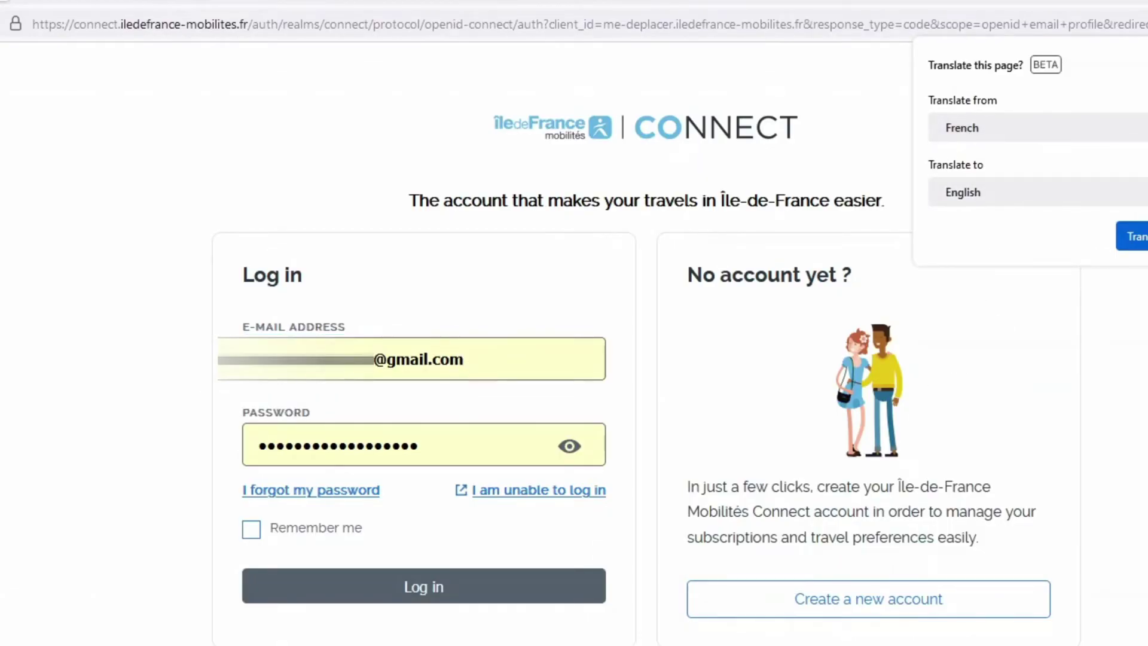
key("Escape")
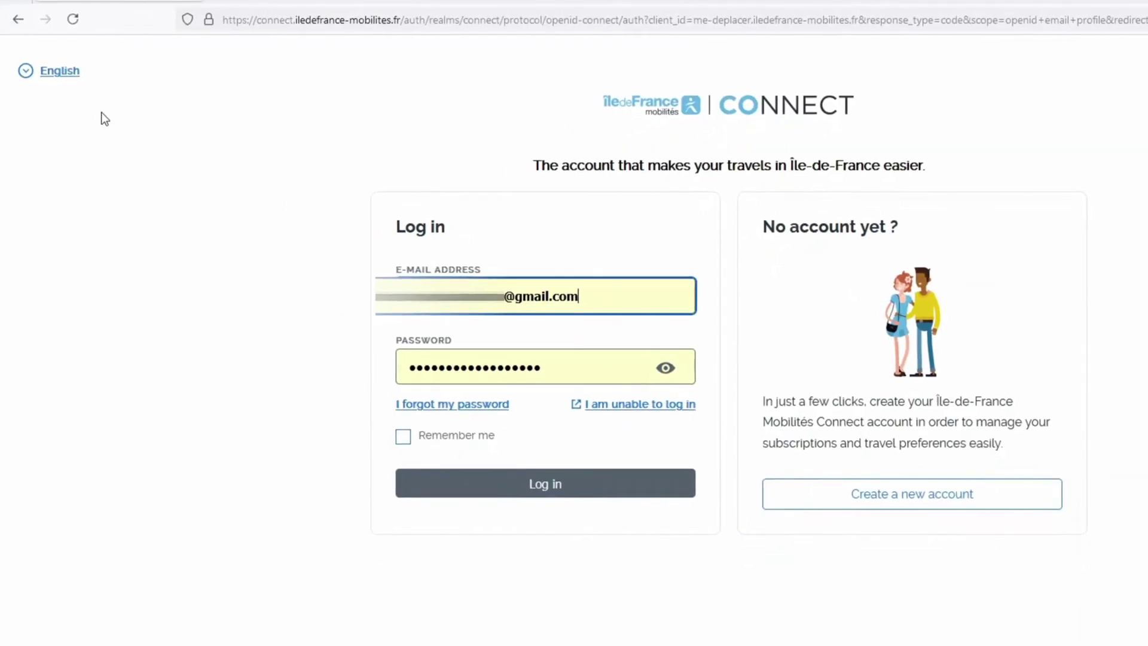
left_click(26, 72)
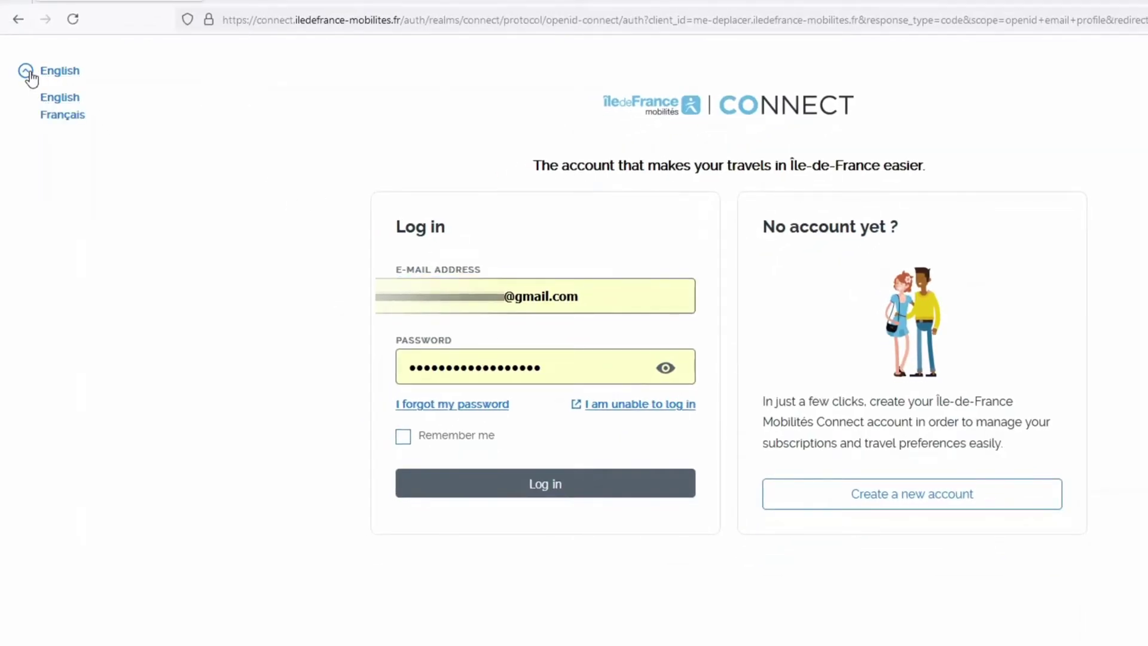
left_click(65, 116)
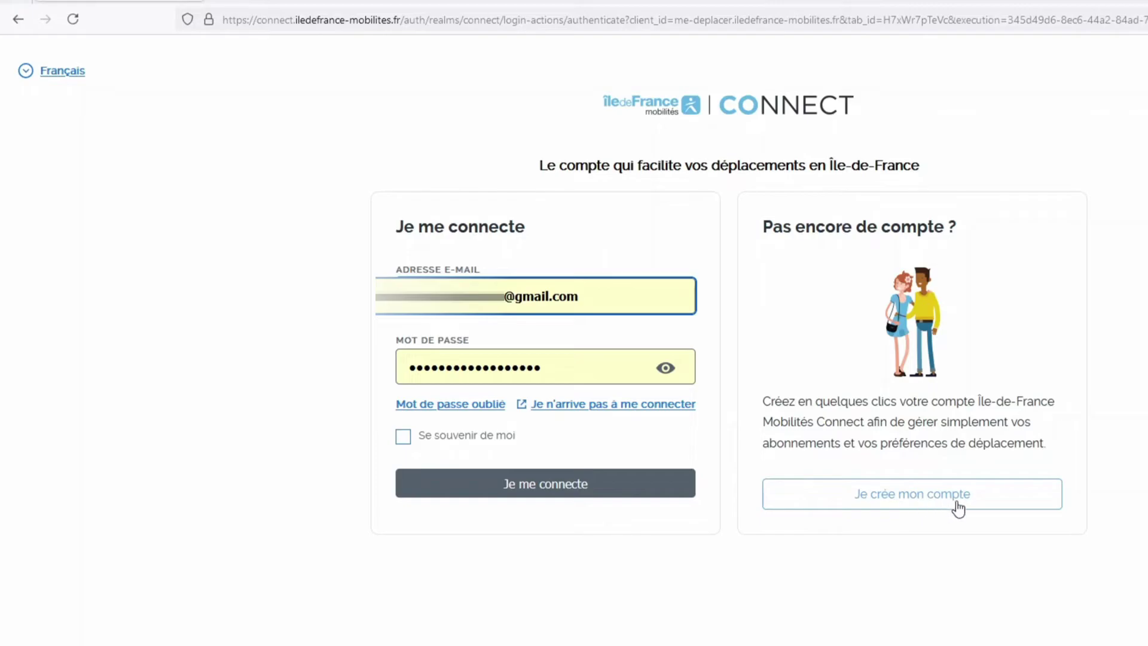
Step: View the personal data fields of the account creation form, and return to the login page
left_click(926, 609)
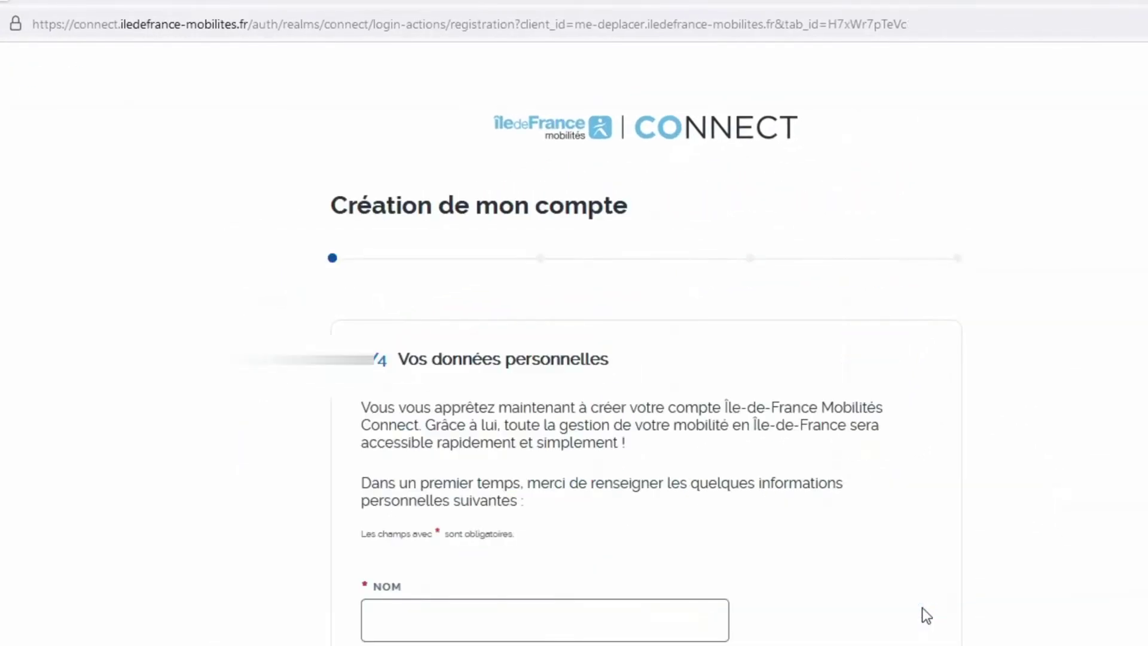
scroll(922, 607, "down", 3)
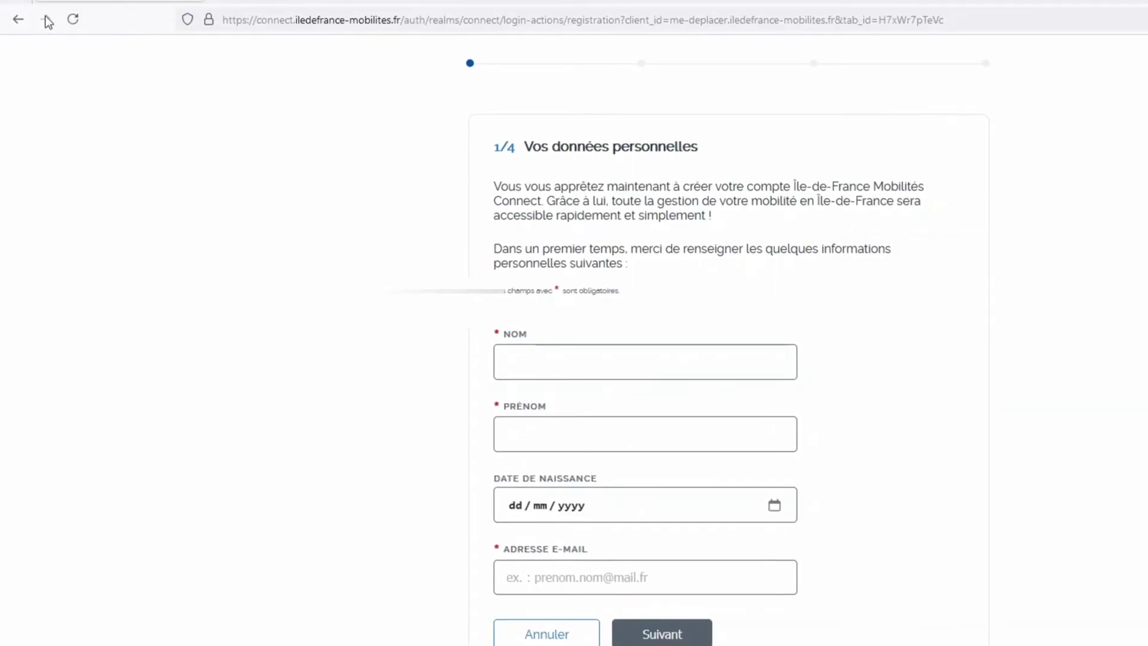
left_click(20, 19)
left_click(20, 23)
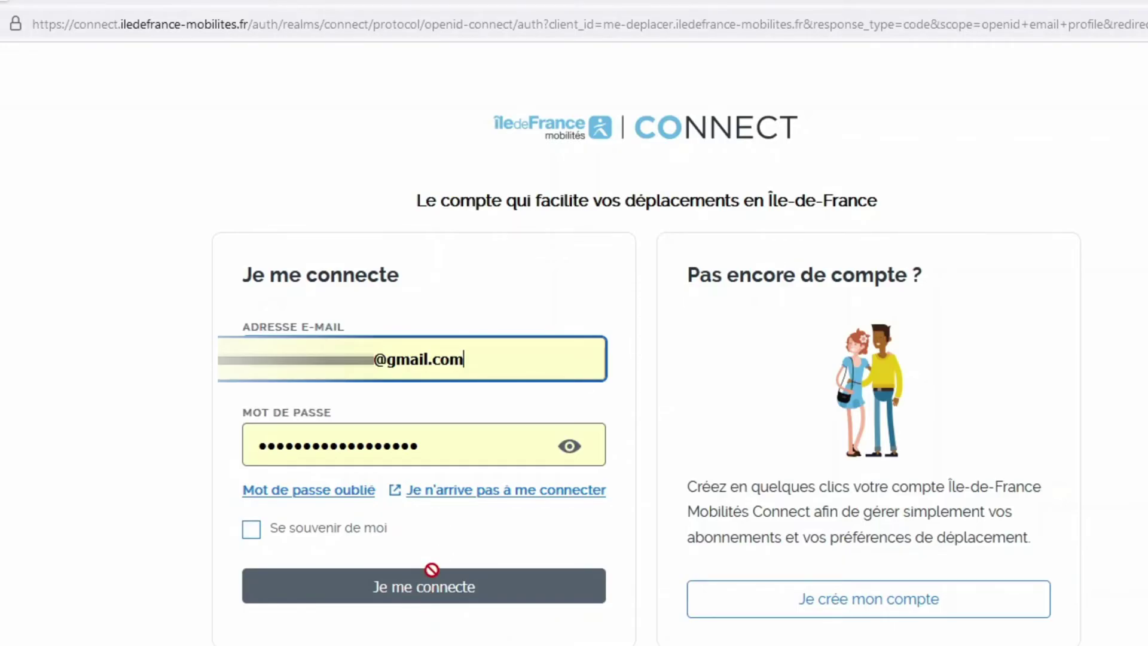
left_click(428, 590)
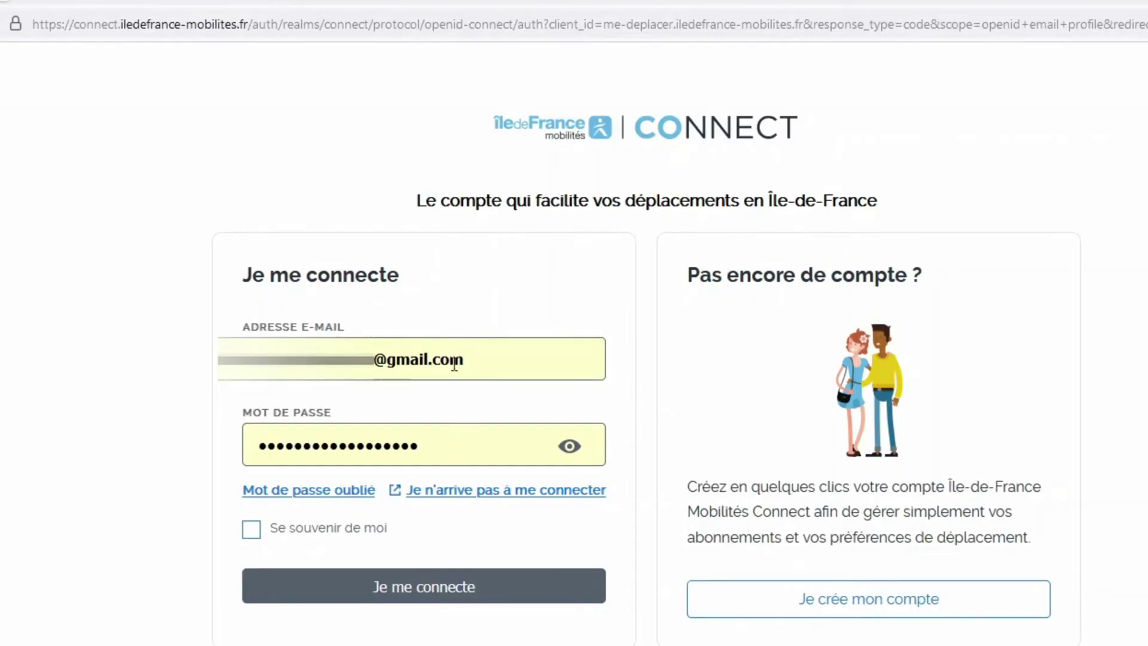
left_click(441, 441)
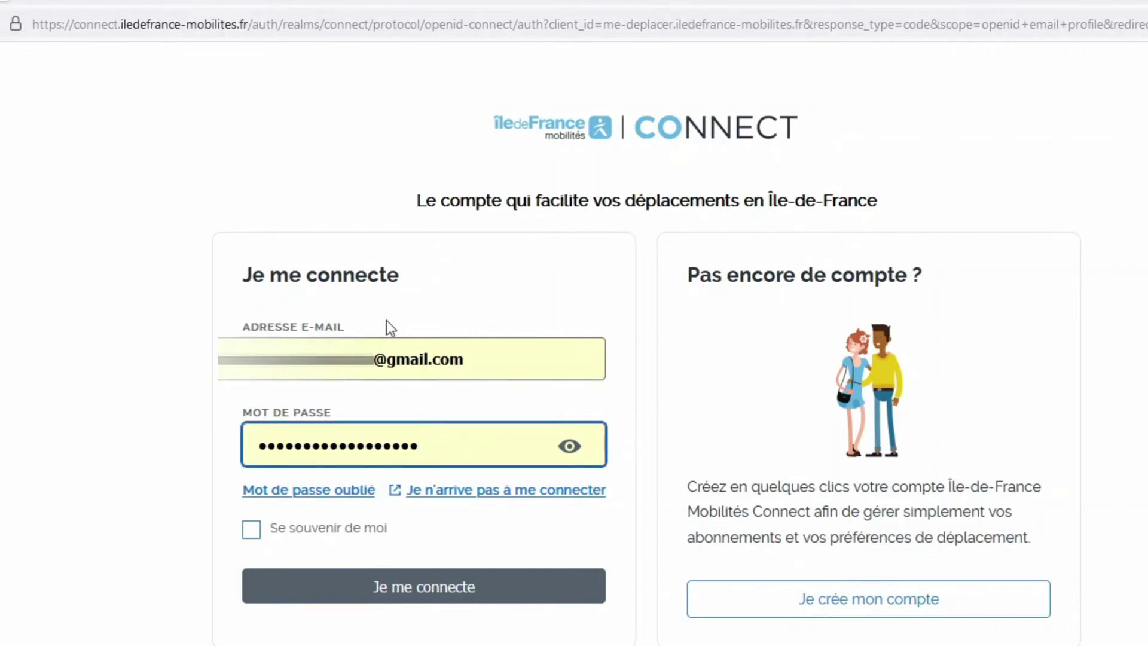
left_click(282, 529)
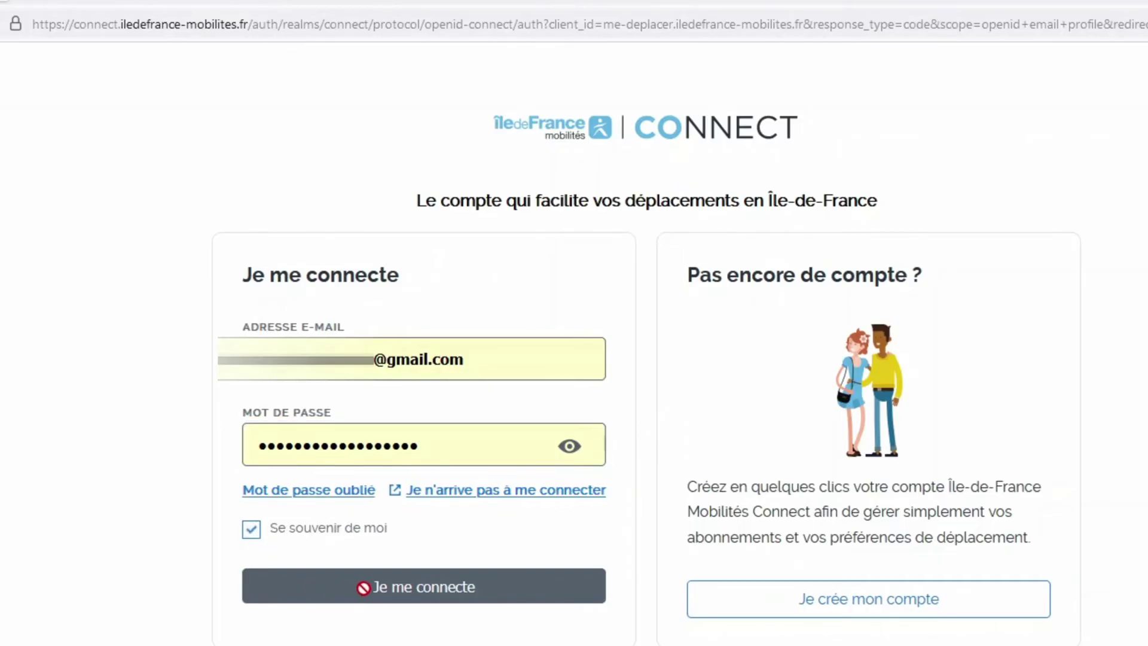
left_click(254, 527)
Step: Clear the e-mail address, fill in the account e-mail and password from the saved login, and log in
left_click_drag(496, 358, 158, 386)
key("BackSpace")
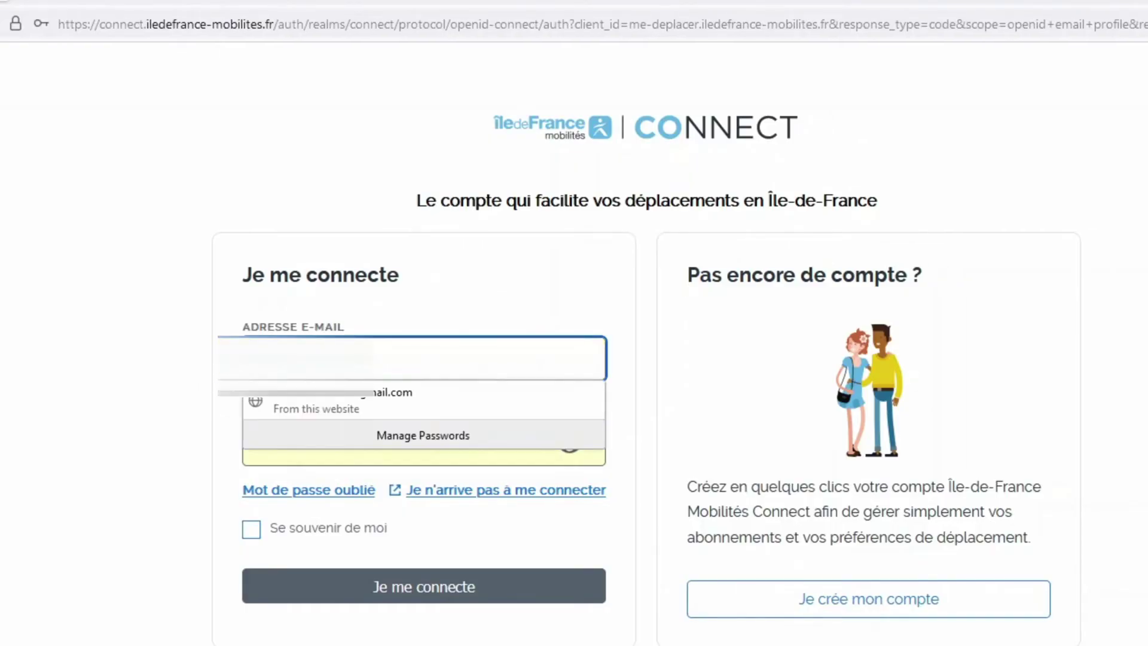
left_click(396, 392)
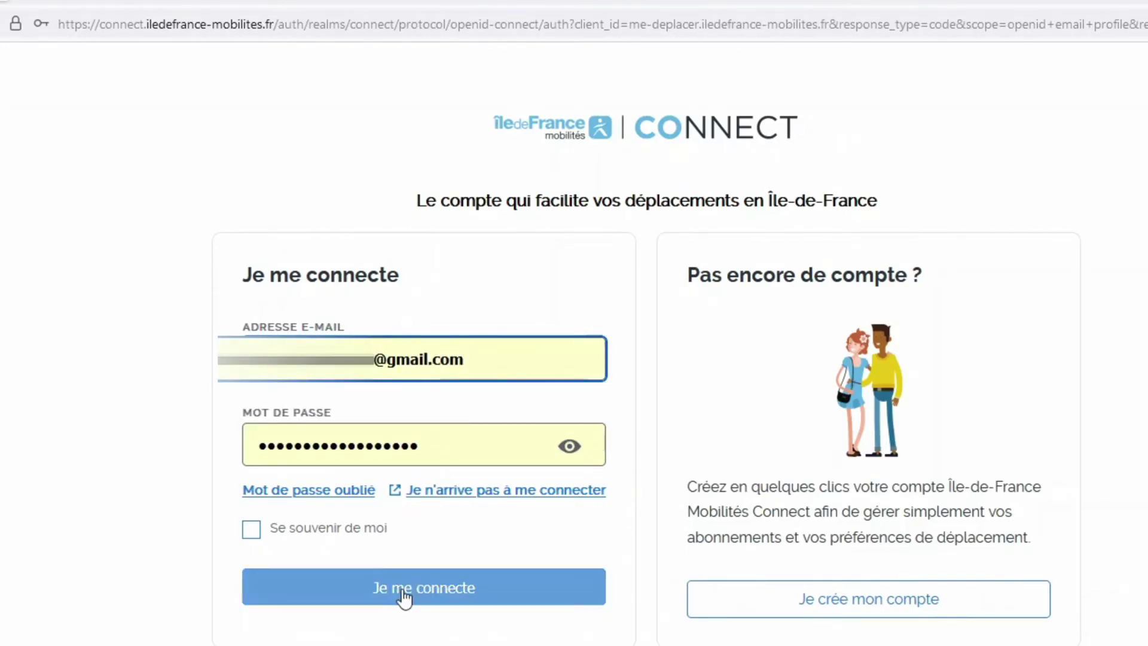
left_click(447, 600)
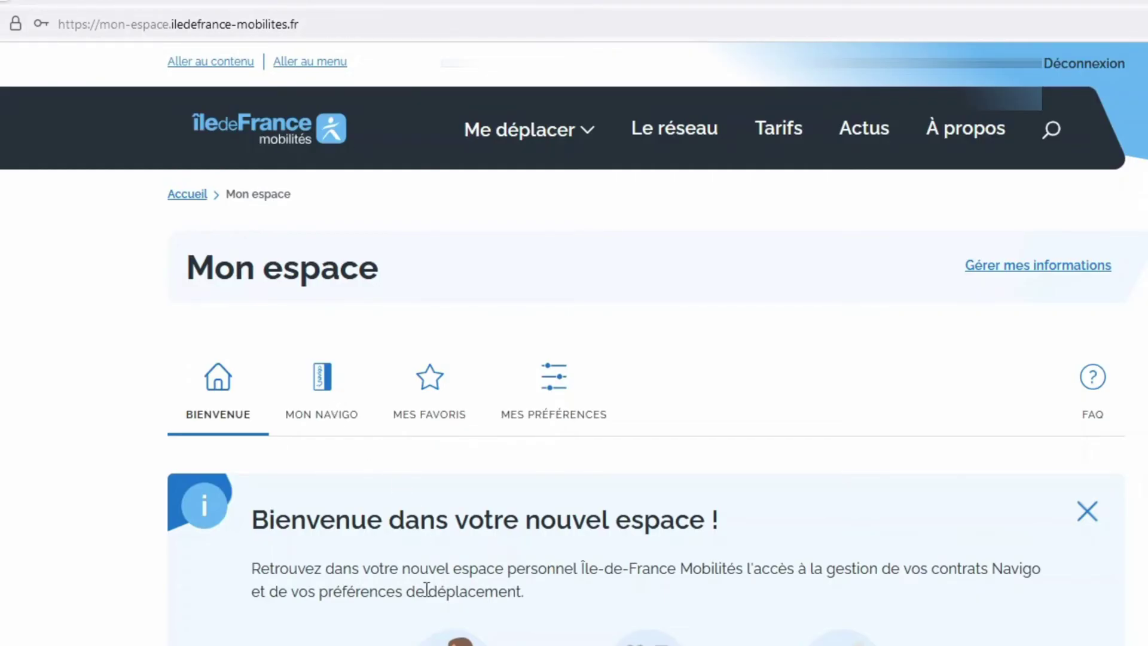
Step: Examine the Mon espace welcome page, including the Mes lignes, Gérer mon compte and Aide et contacts sections
scroll(425, 589, "down", 5)
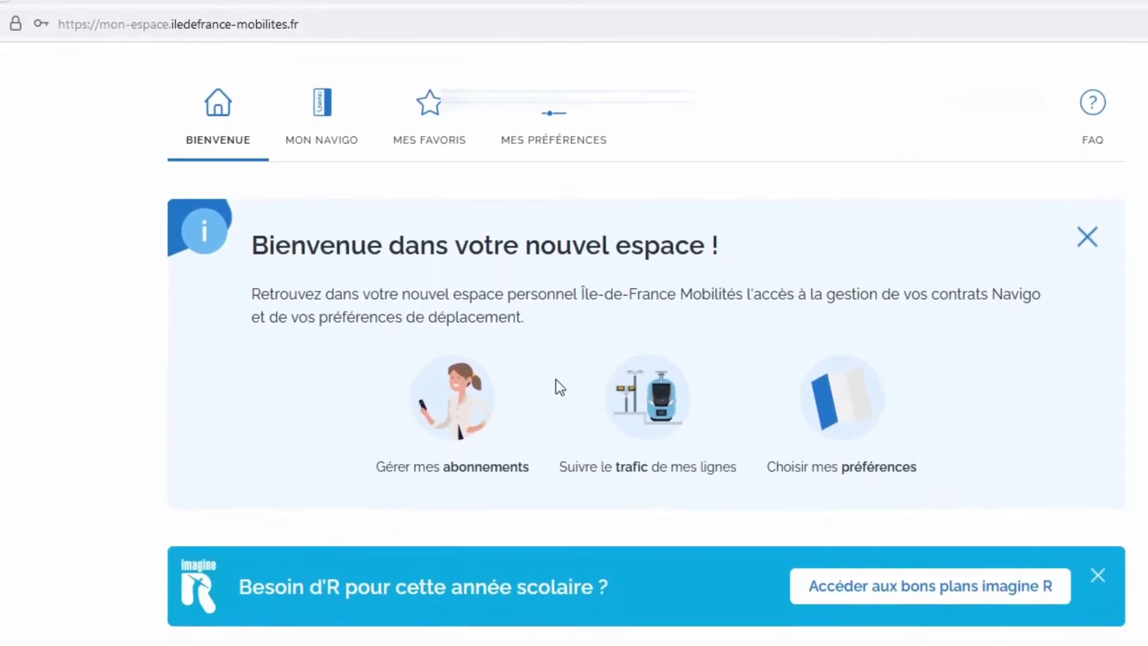
scroll(618, 354, "down", 1)
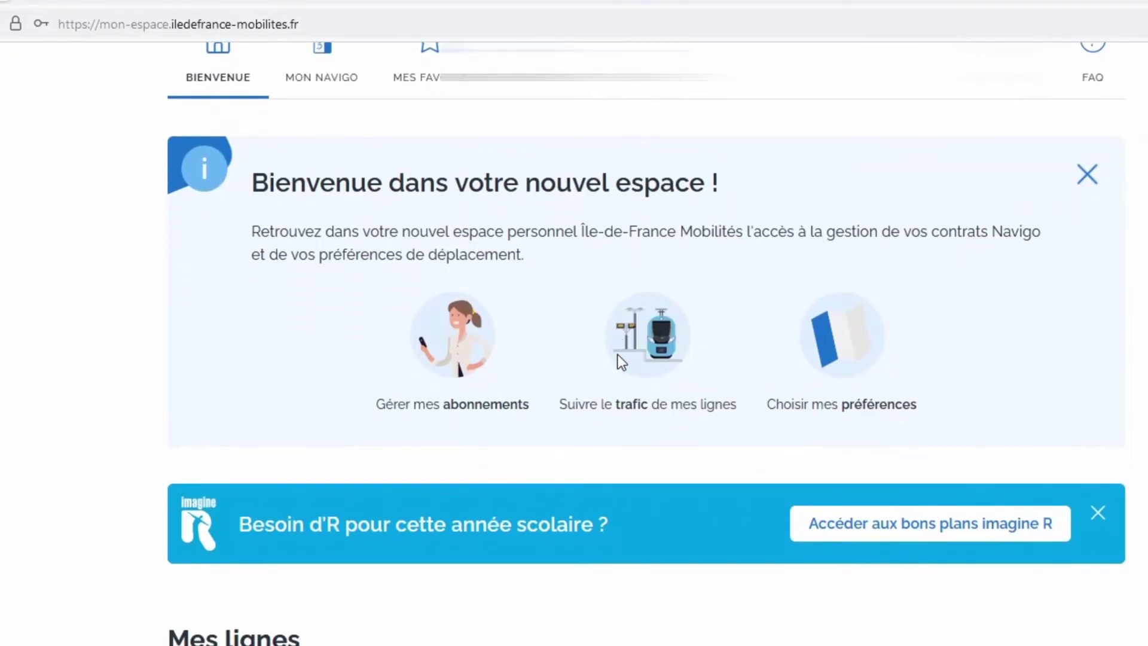
scroll(618, 361, "down", 2)
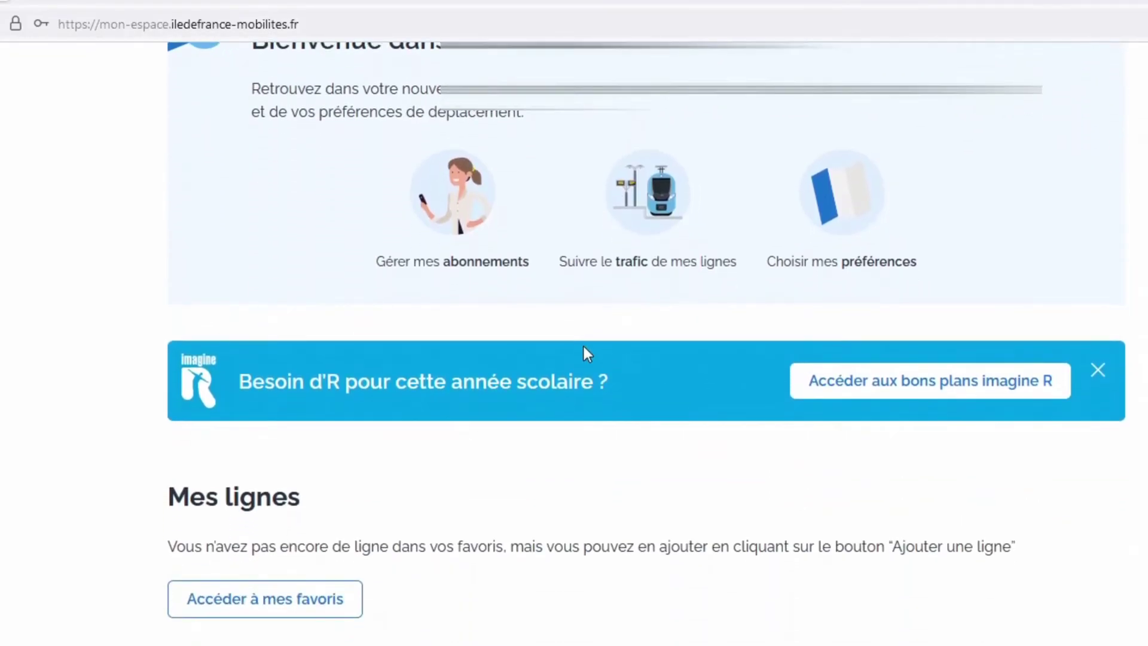
scroll(433, 502, "down", 2)
scroll(436, 502, "down", 1)
scroll(435, 502, "up", 4)
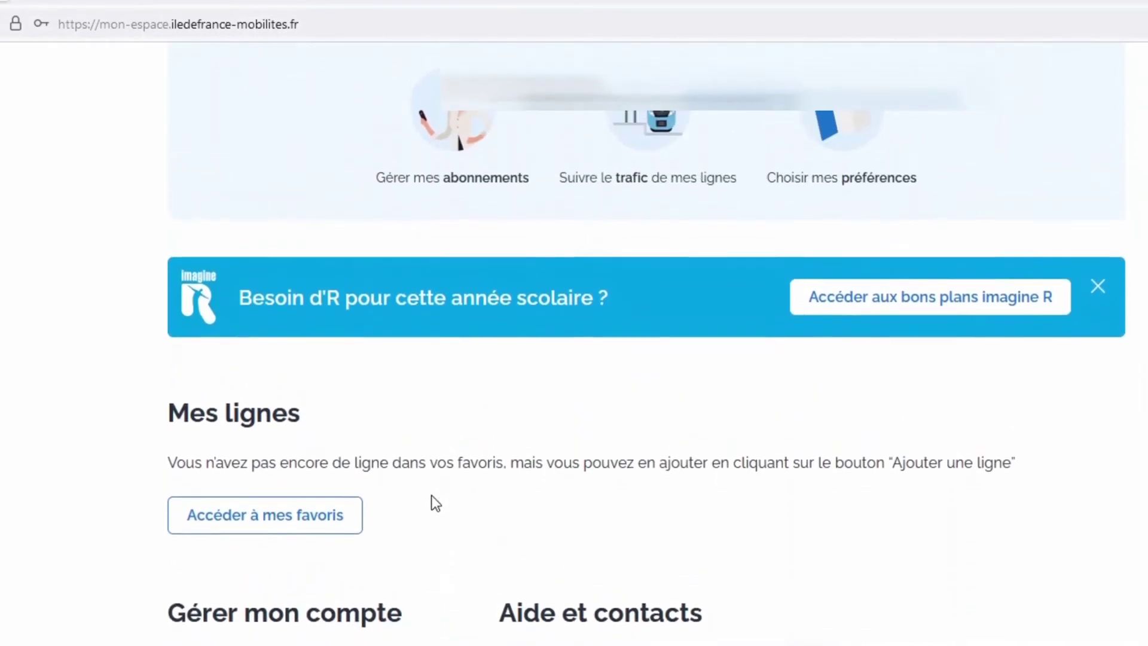
scroll(435, 502, "up", 1)
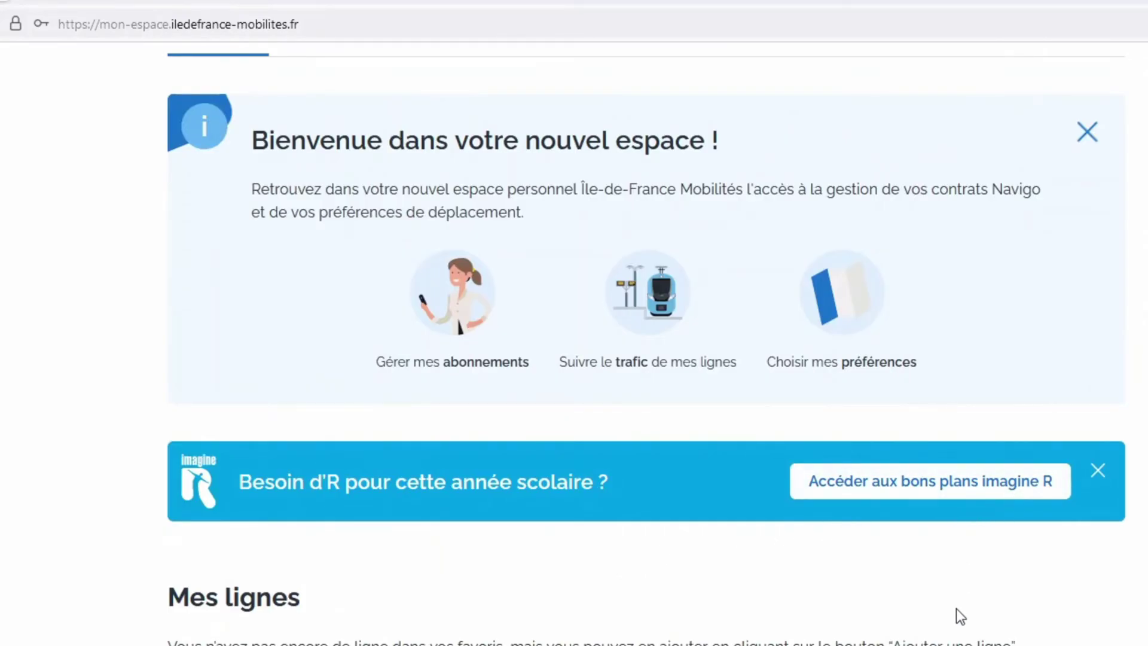
scroll(960, 615, "down", 1)
scroll(956, 609, "down", 3)
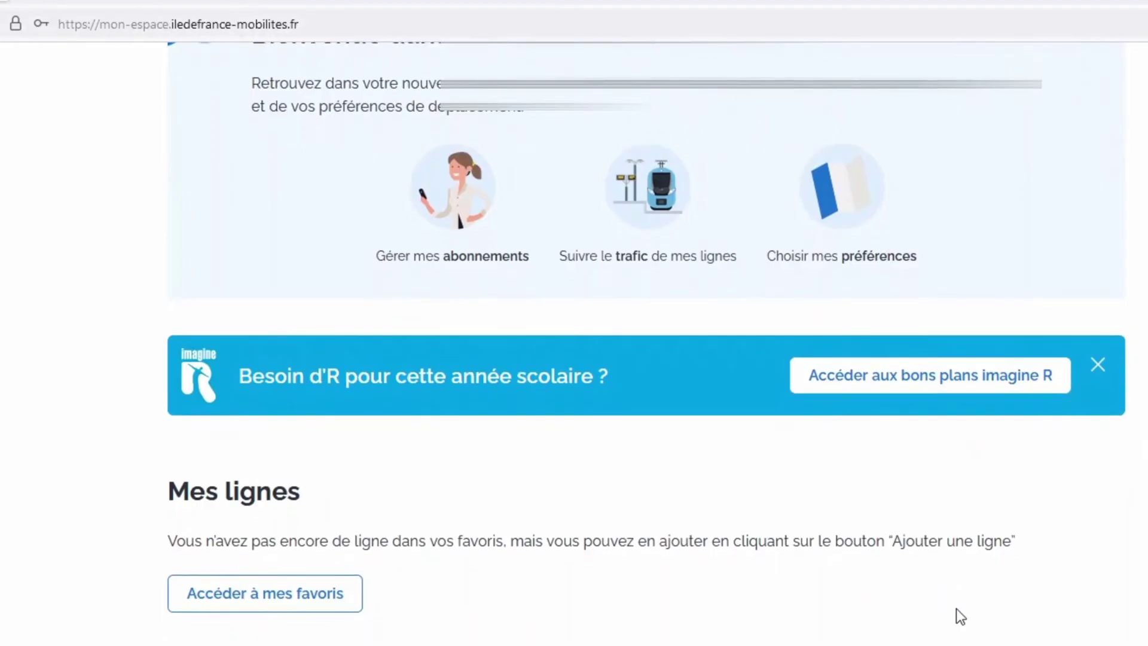
scroll(955, 608, "up", 1)
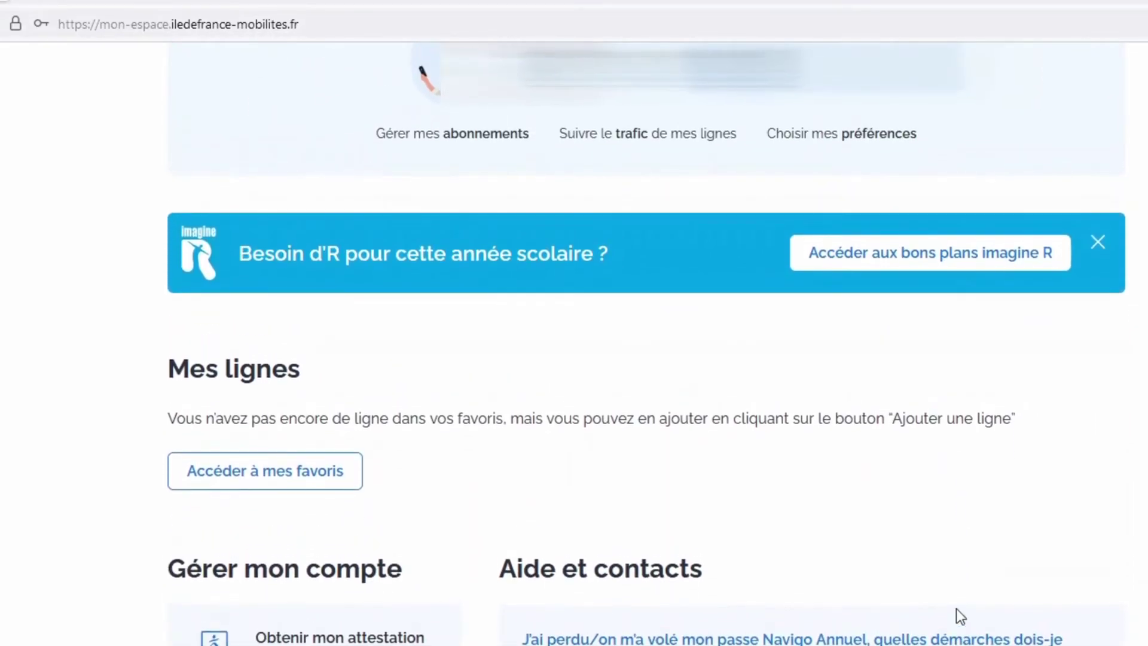
scroll(955, 607, "down", 2)
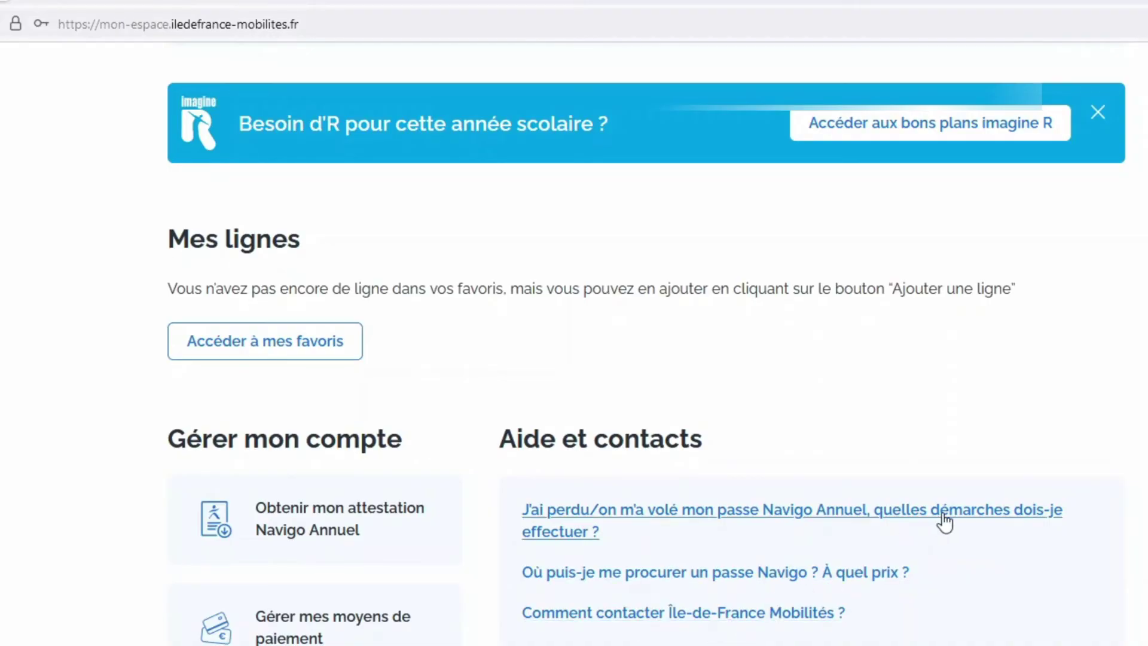
scroll(944, 521, "up", 3)
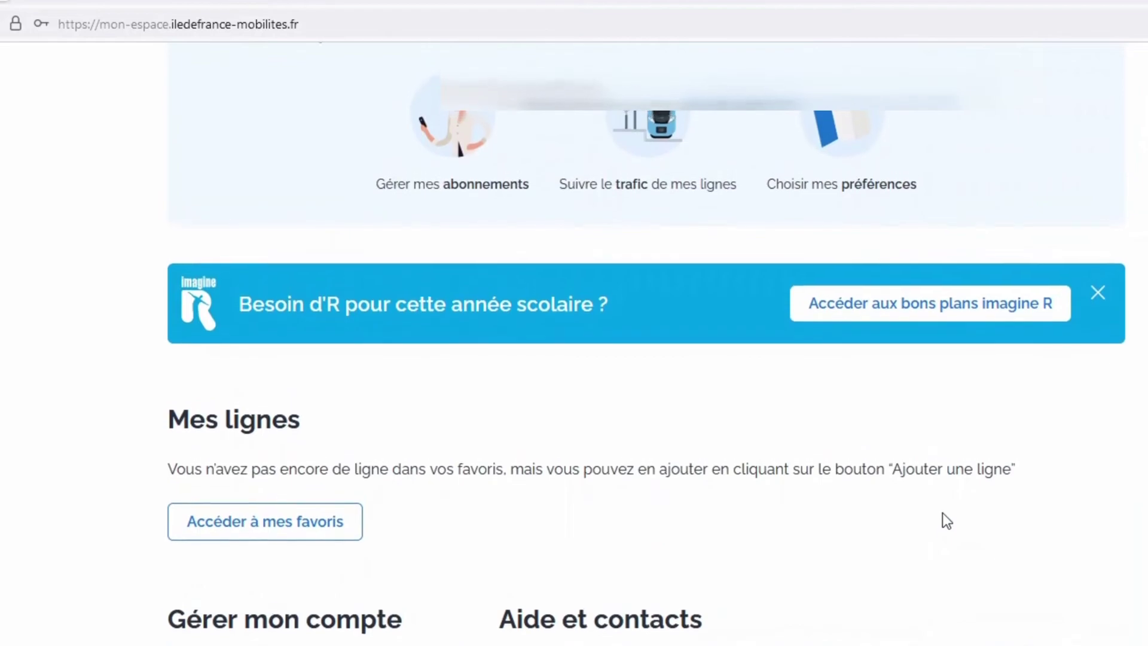
scroll(942, 513, "down", 1)
scroll(942, 513, "up", 1)
scroll(942, 513, "down", 3)
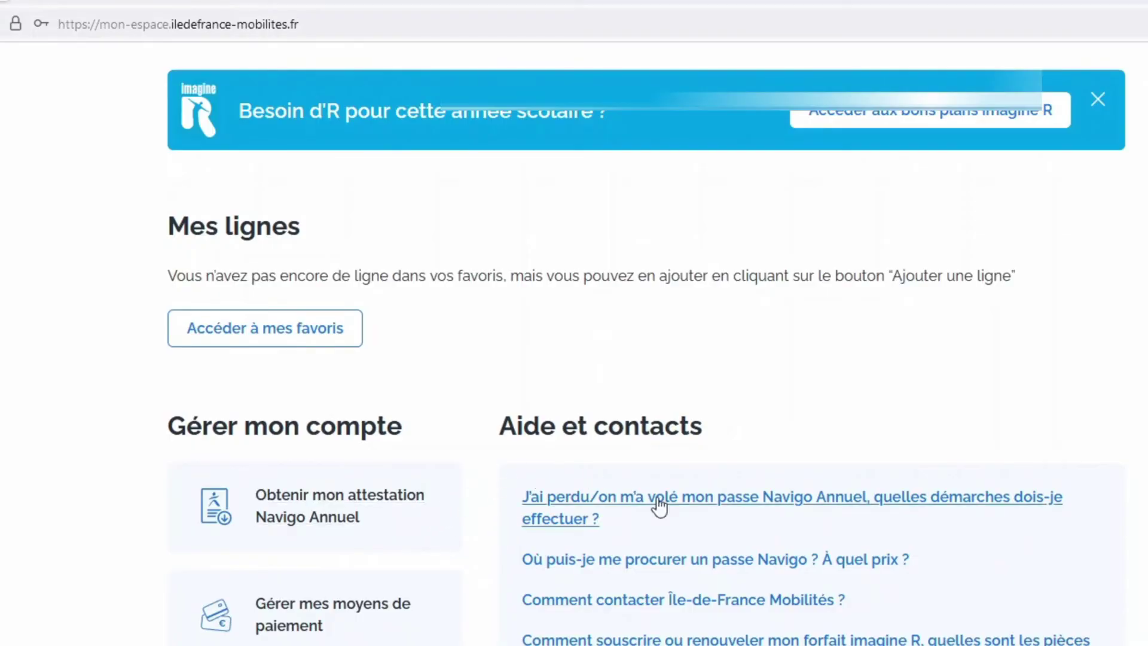
scroll(937, 428, "up", 2)
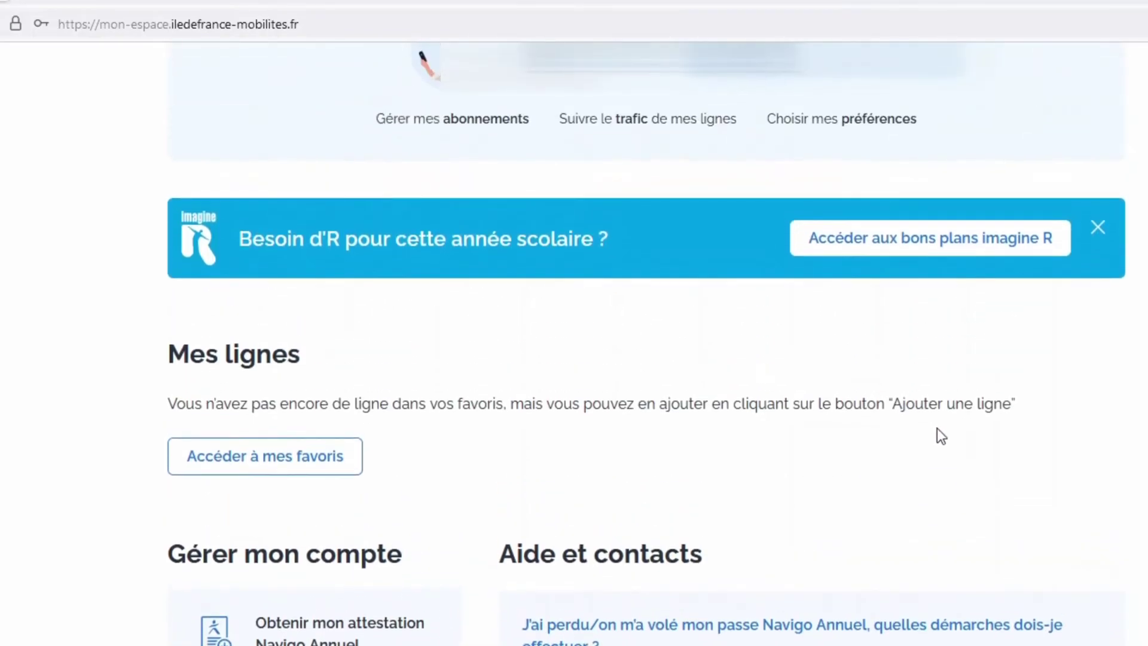
scroll(828, 533, "up", 2)
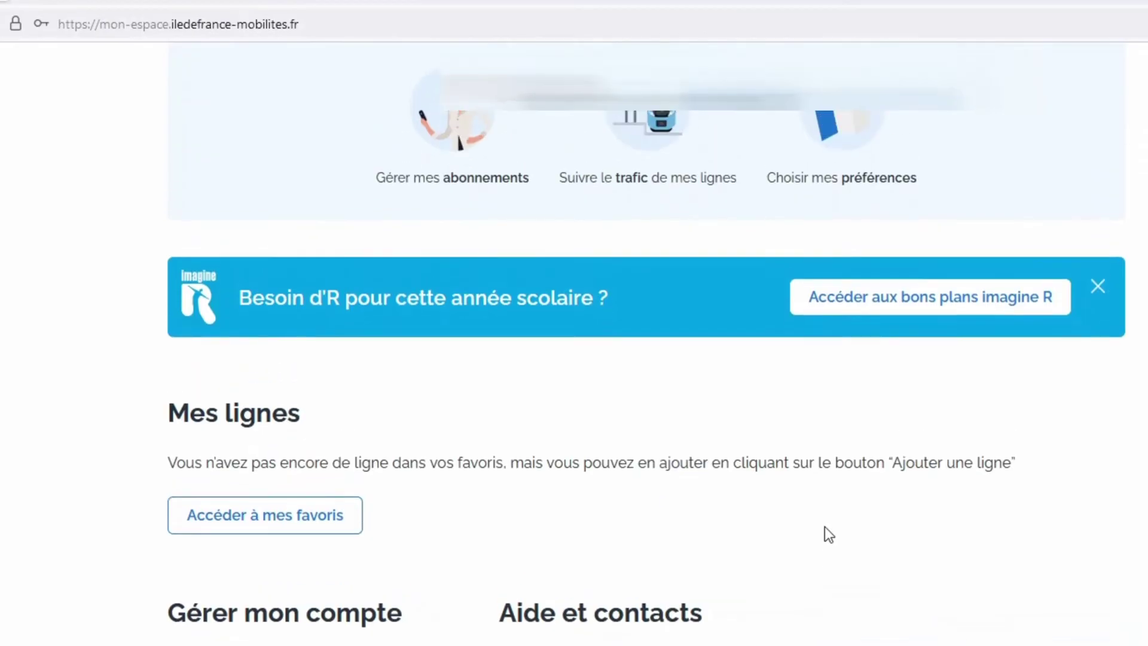
scroll(828, 533, "up", 4)
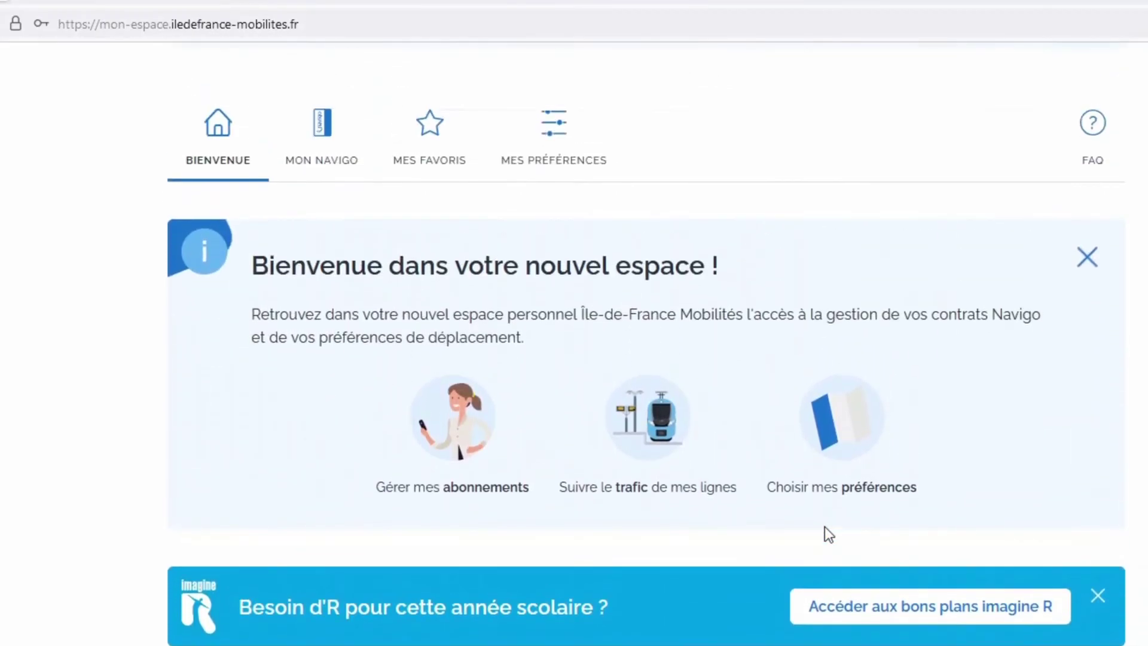
Step: Go to the Mon Navigo section of Mon espace and open the contract details of the active Navigo mois pass
scroll(825, 528, "up", 3)
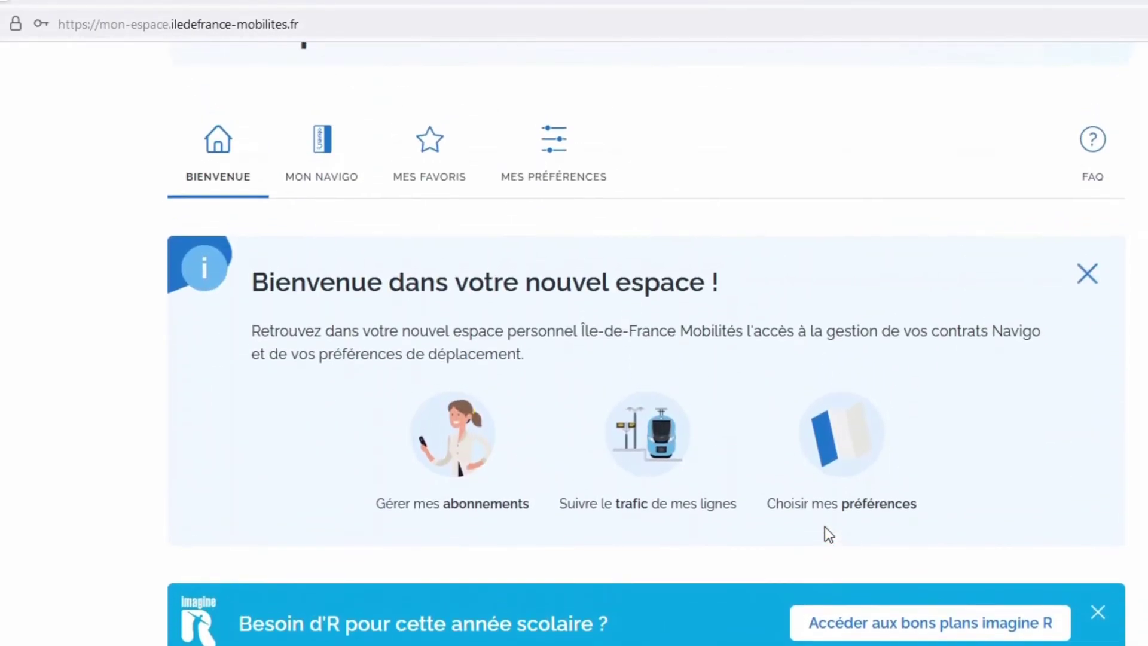
scroll(824, 526, "up", 2)
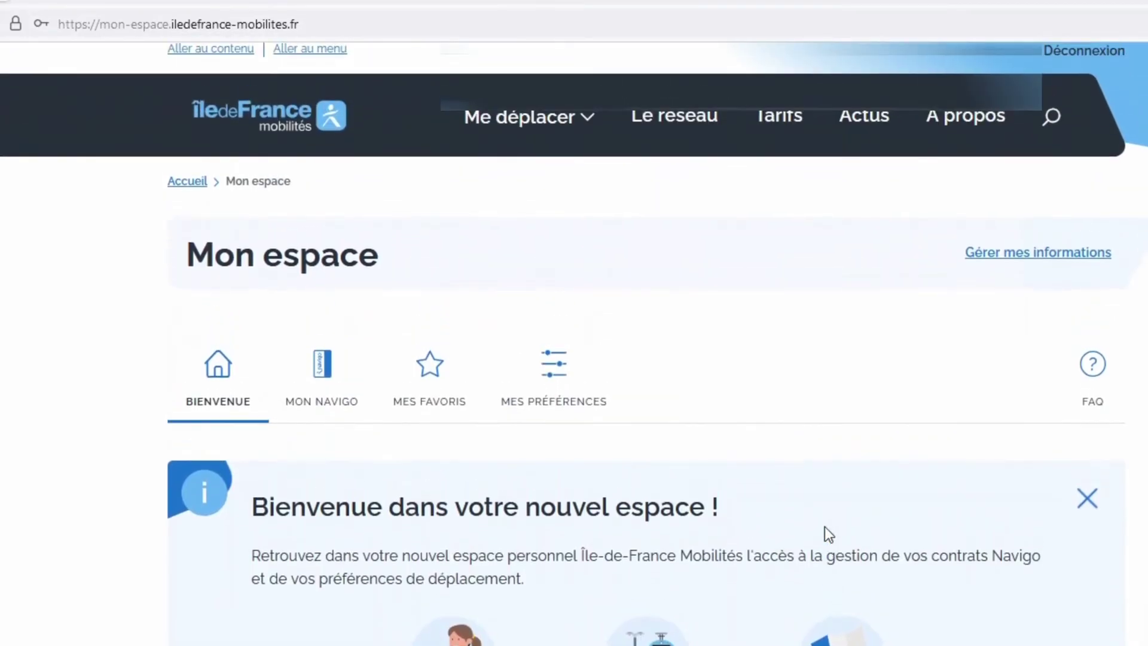
scroll(824, 526, "up", 1)
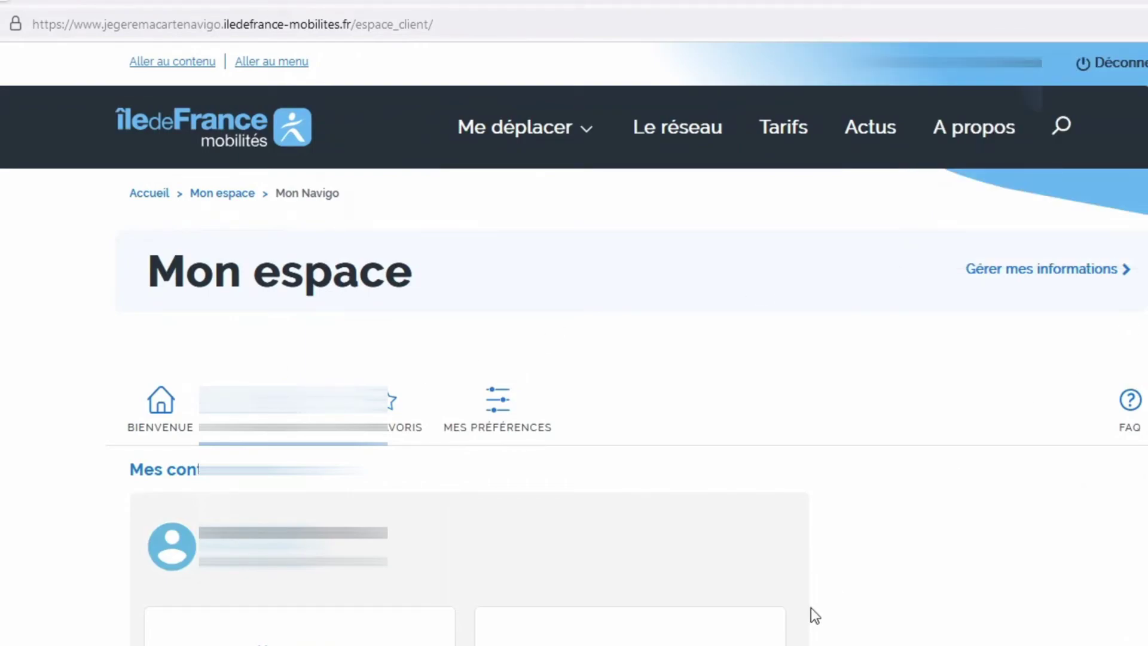
scroll(813, 615, "down", 1)
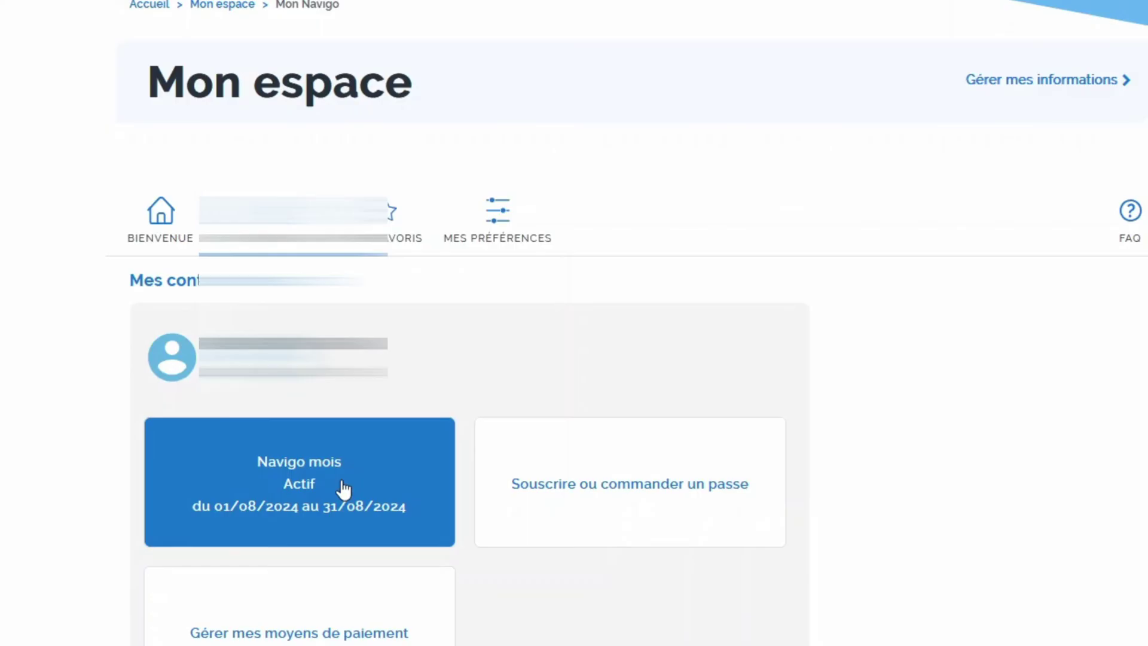
left_click(343, 489)
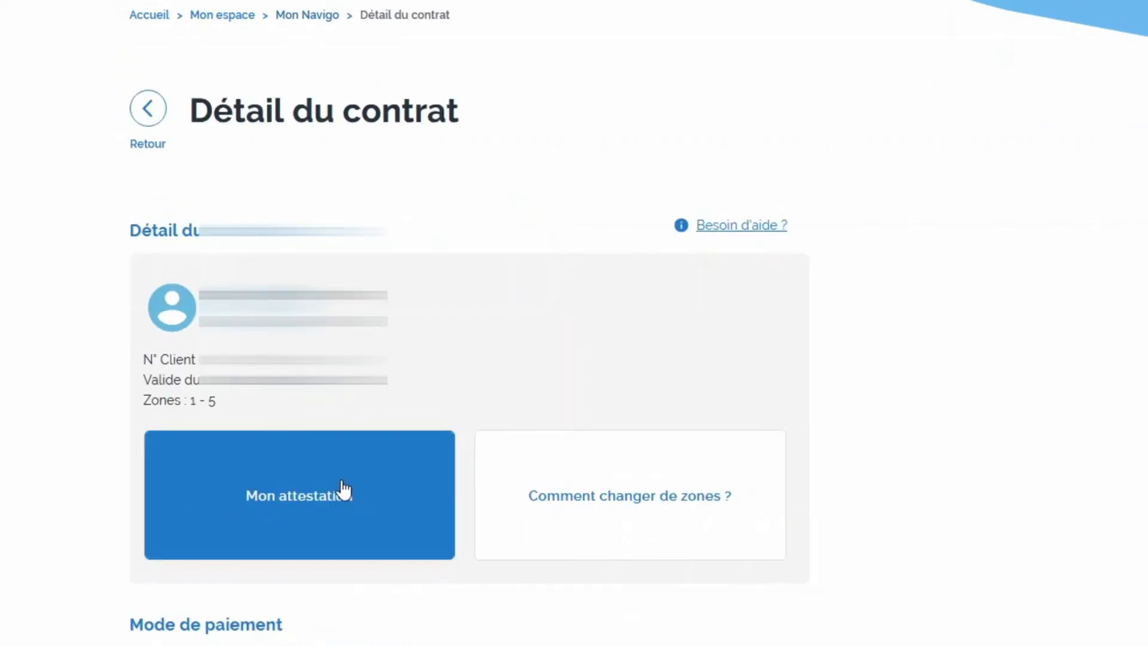
Step: Open the contract's attestation page and download the monthly attestation for août 2024 as a PDF
scroll(344, 489, "down", 1)
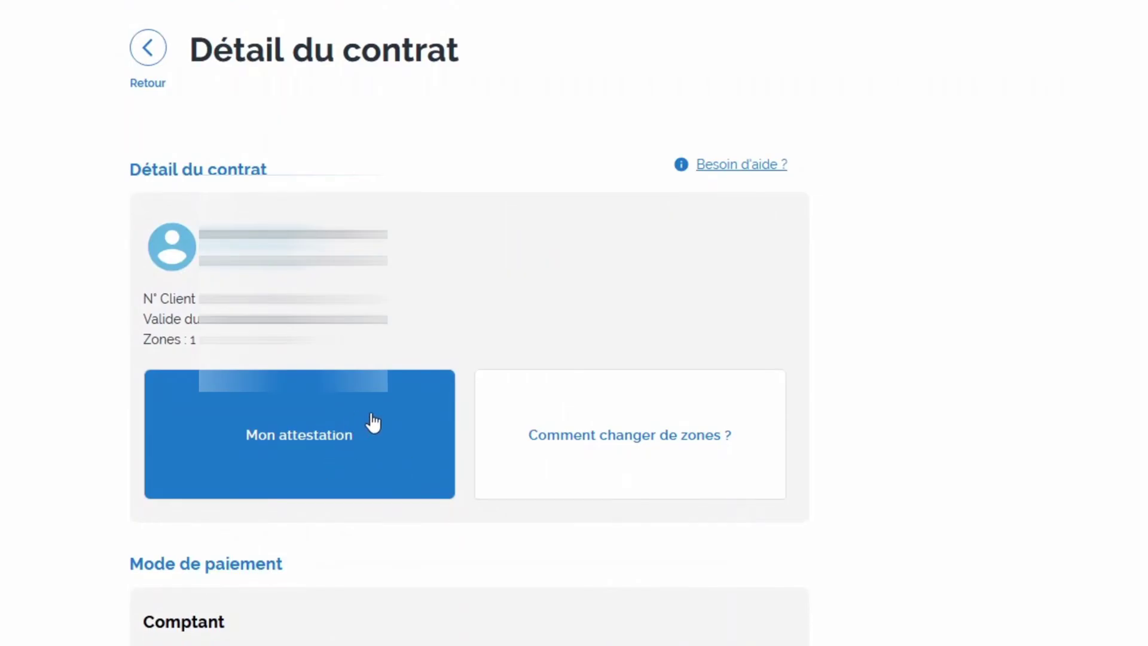
scroll(373, 422, "down", 4)
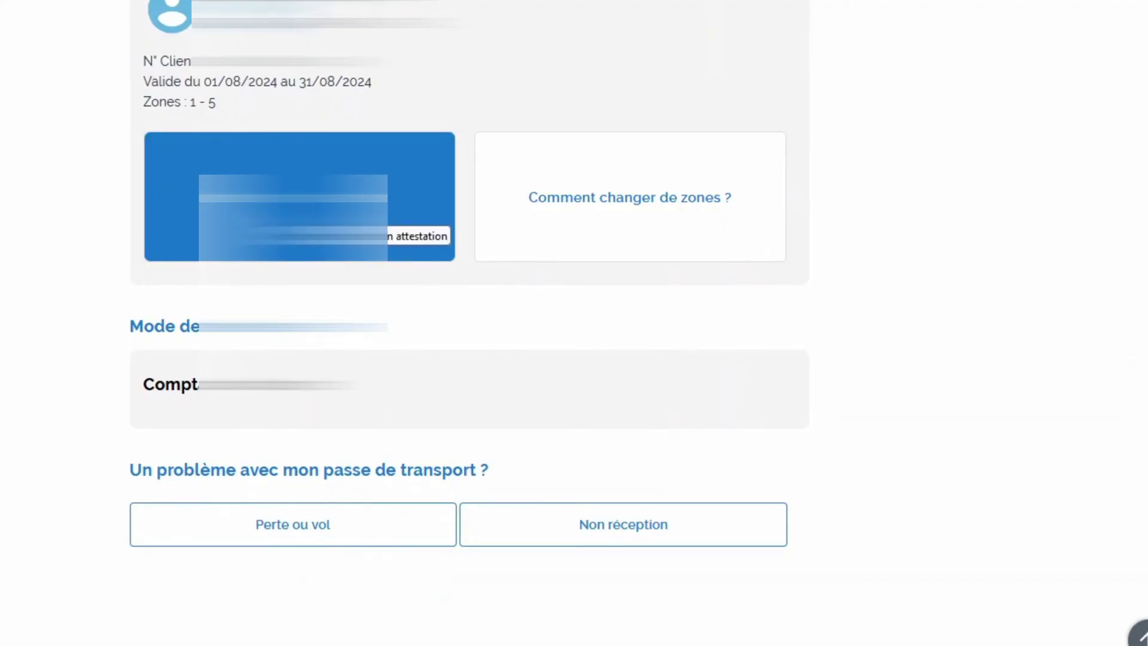
left_click(358, 221)
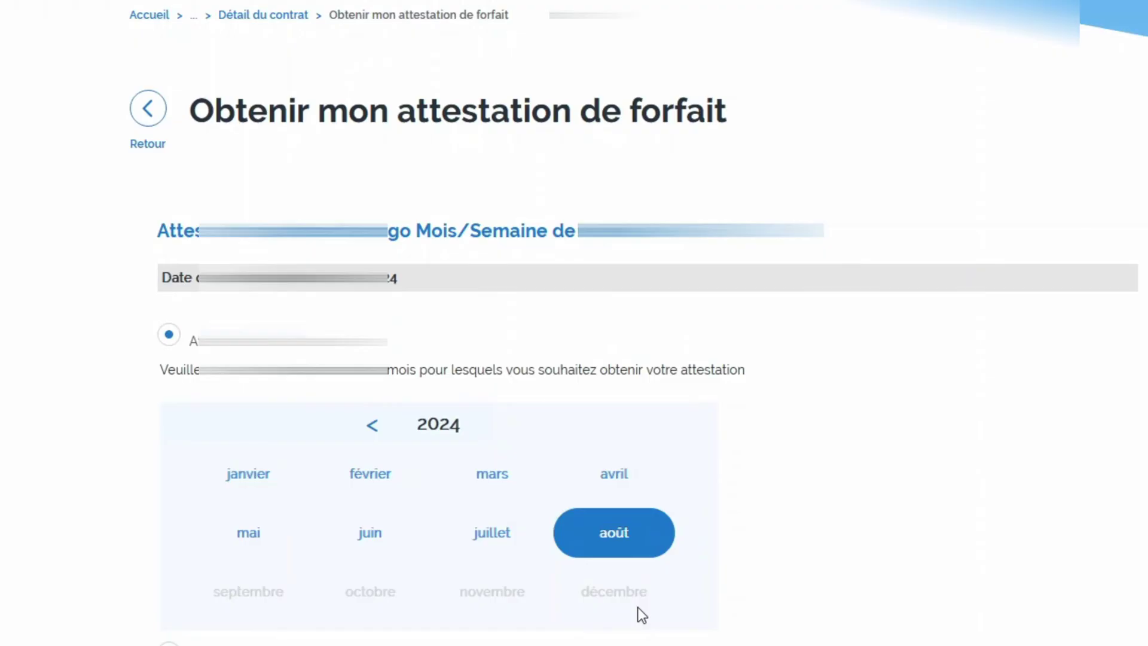
scroll(637, 607, "down", 3)
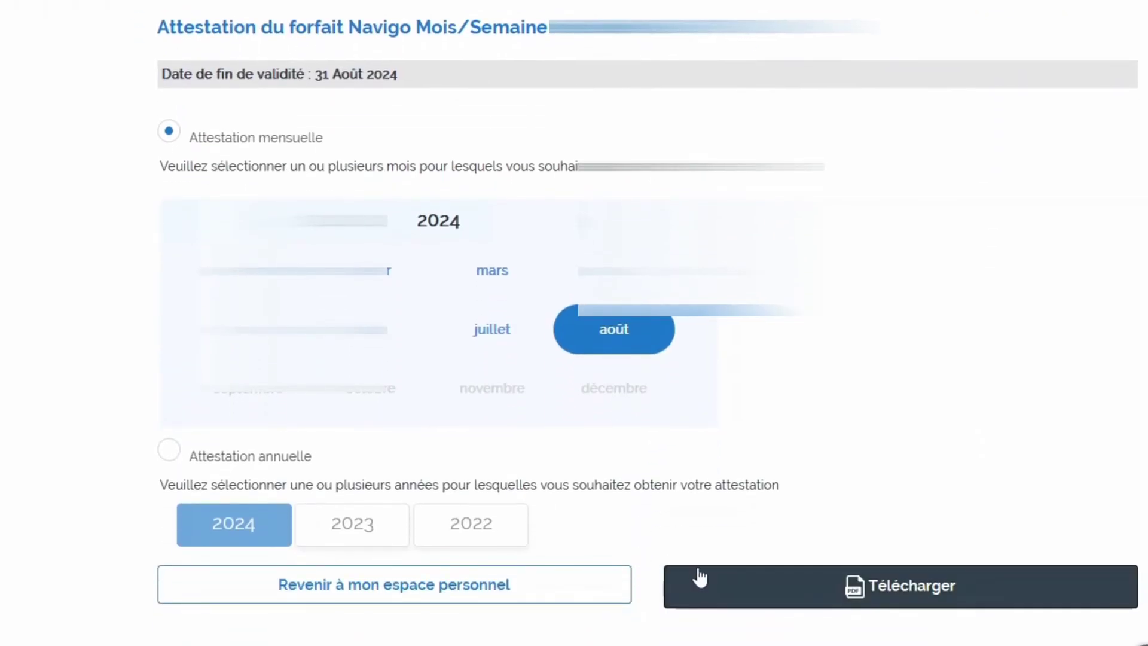
left_click(888, 596)
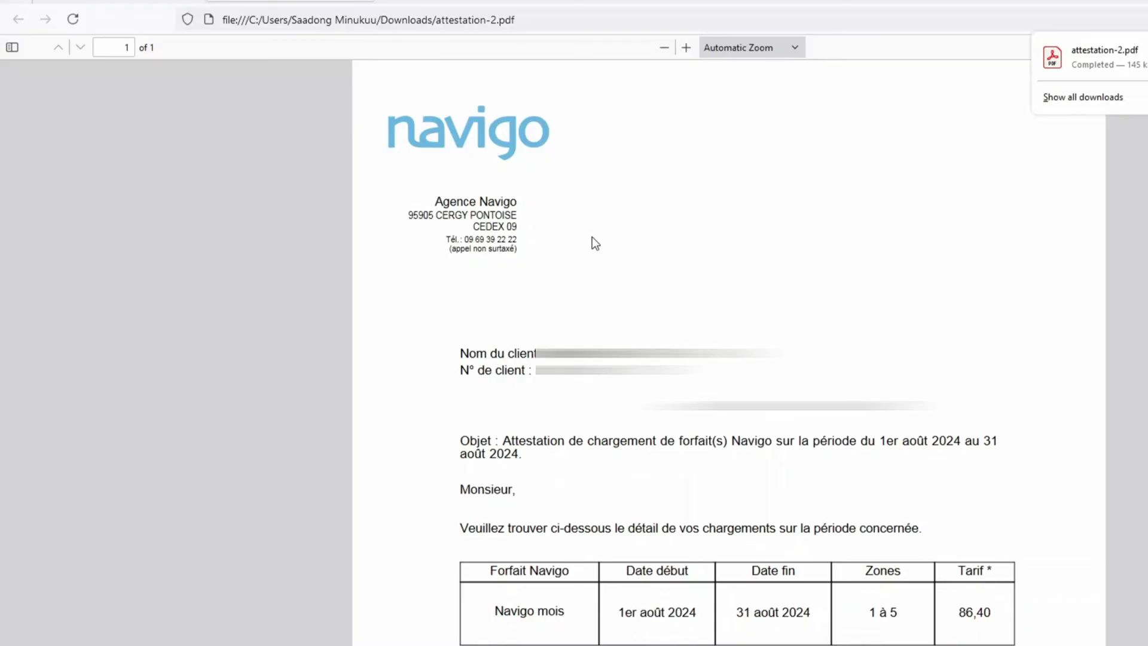
left_click(779, 41)
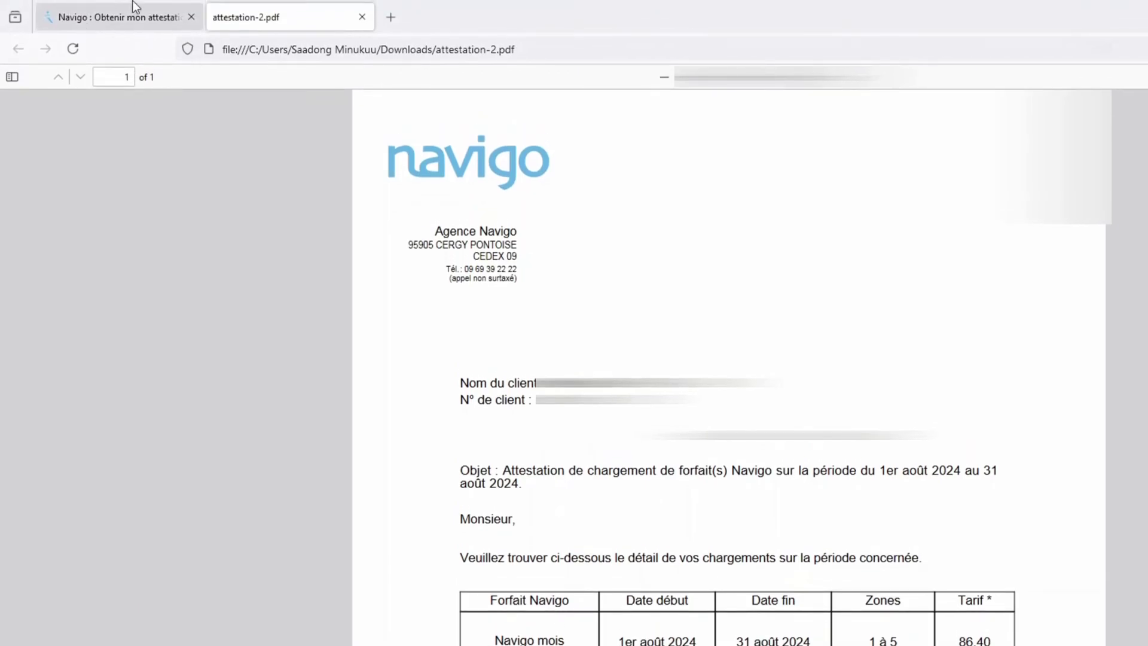
Step: Return to the attestation request page, choose Attestation annuelle with only 2023 selected, and download it as a PDF
left_click(134, 5)
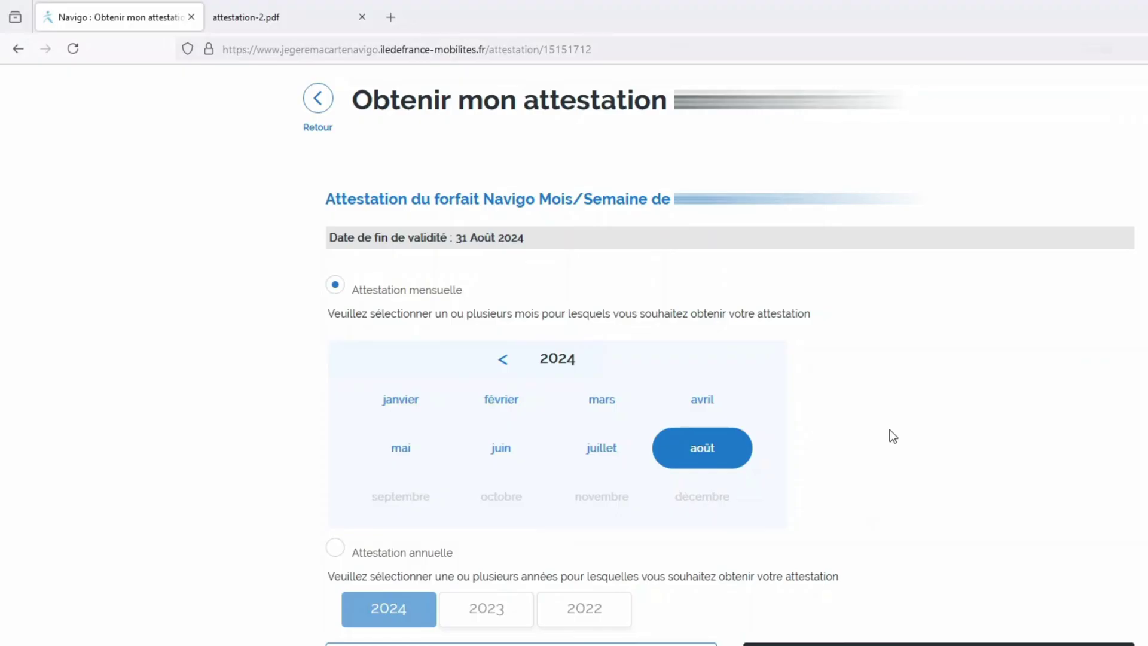
scroll(889, 430, "down", 1)
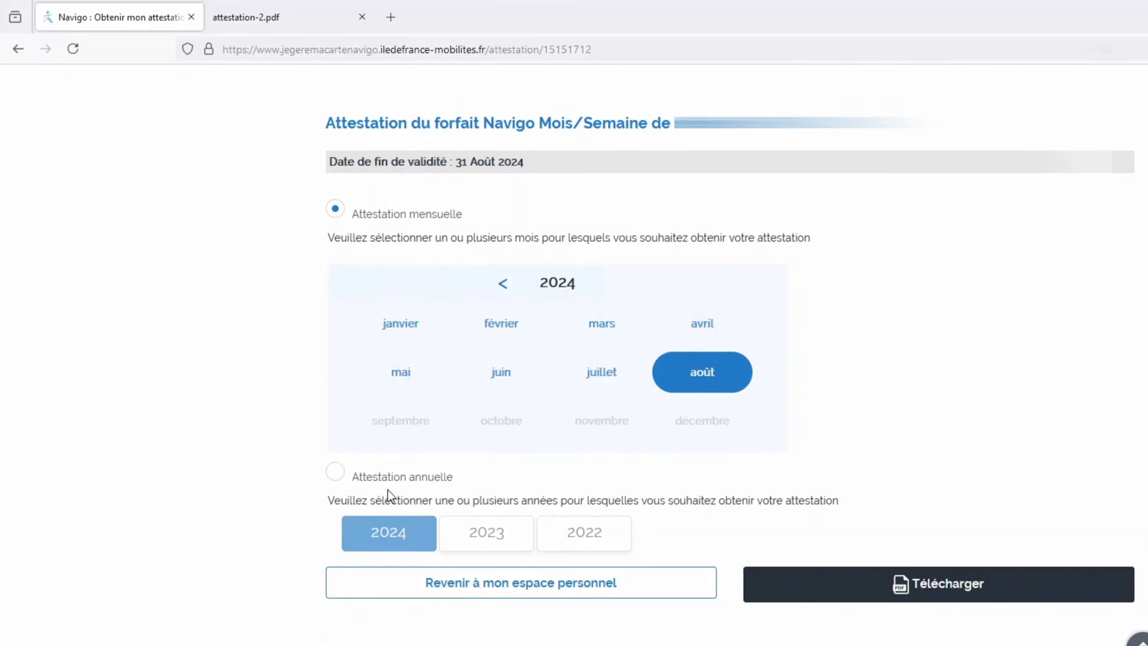
left_click(335, 471)
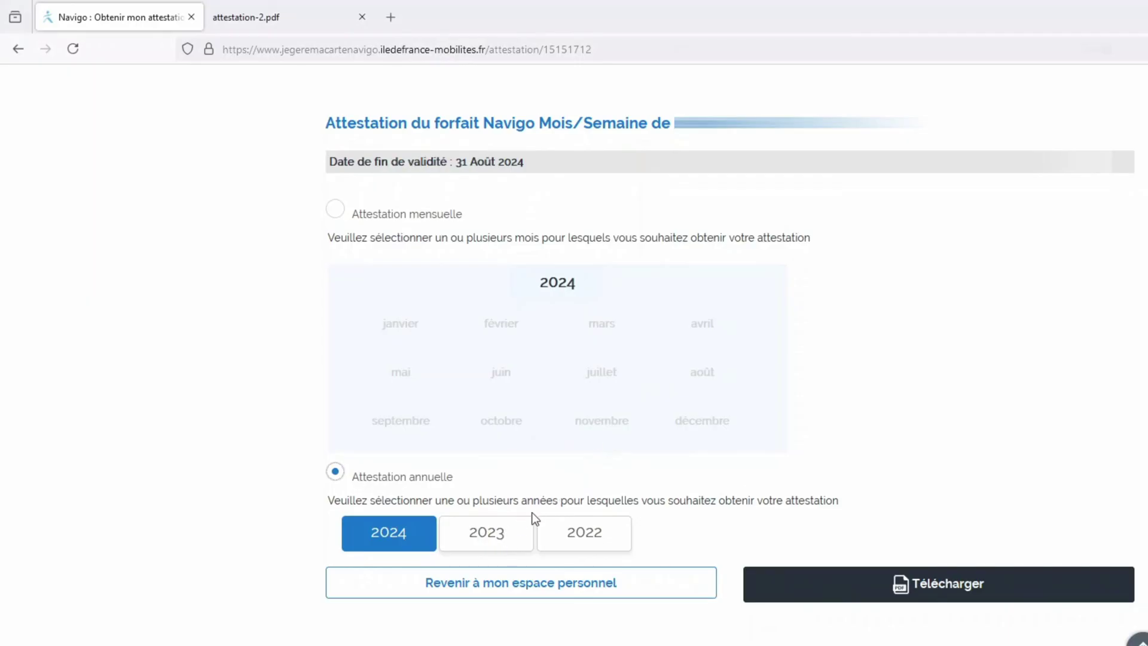
left_click(498, 539)
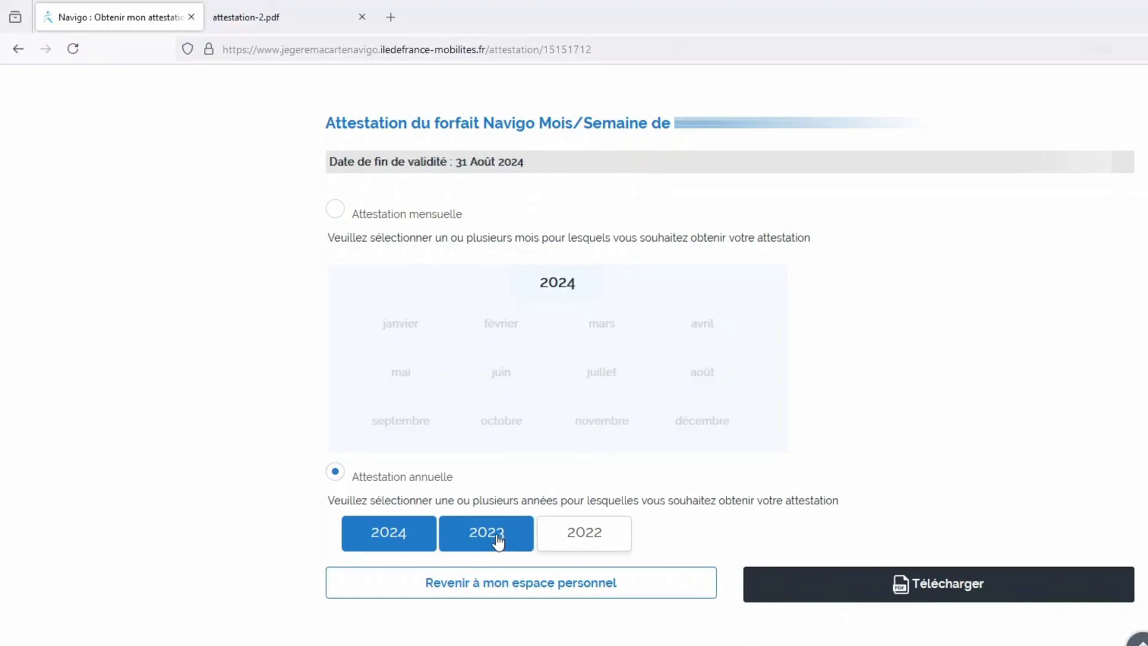
left_click(392, 545)
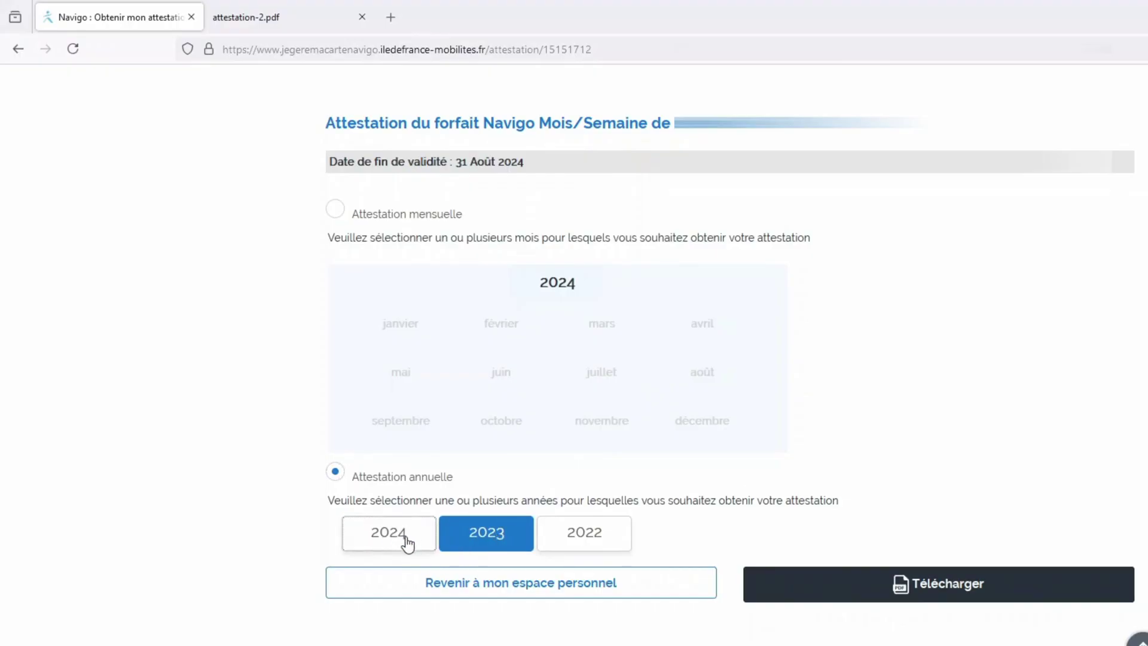
left_click(404, 541)
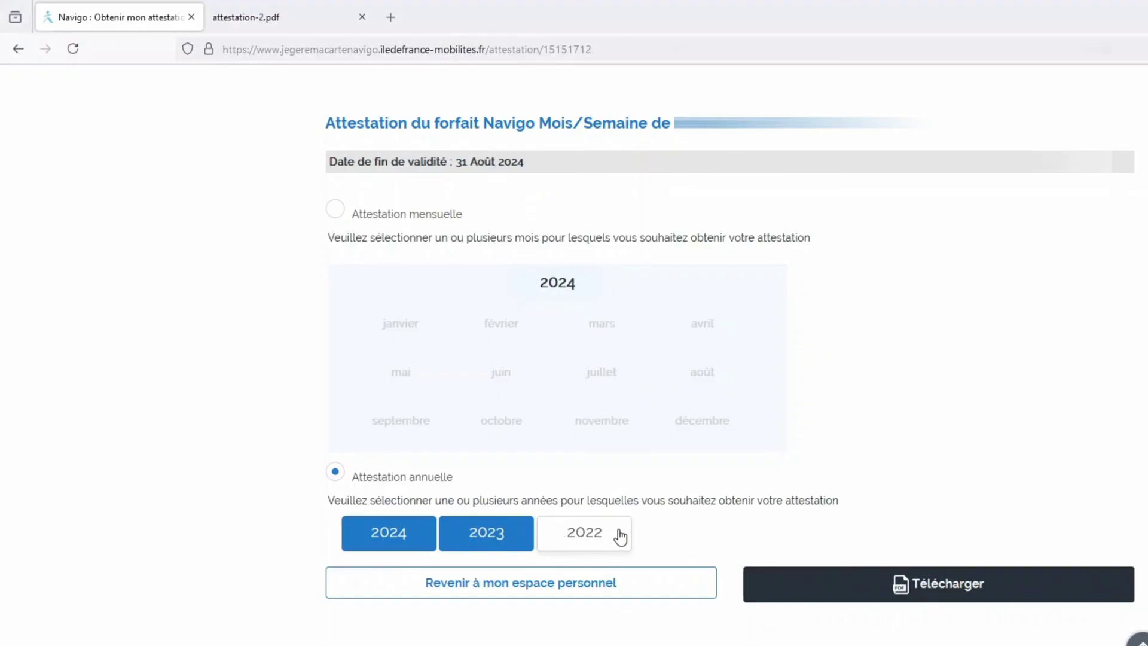
left_click(397, 541)
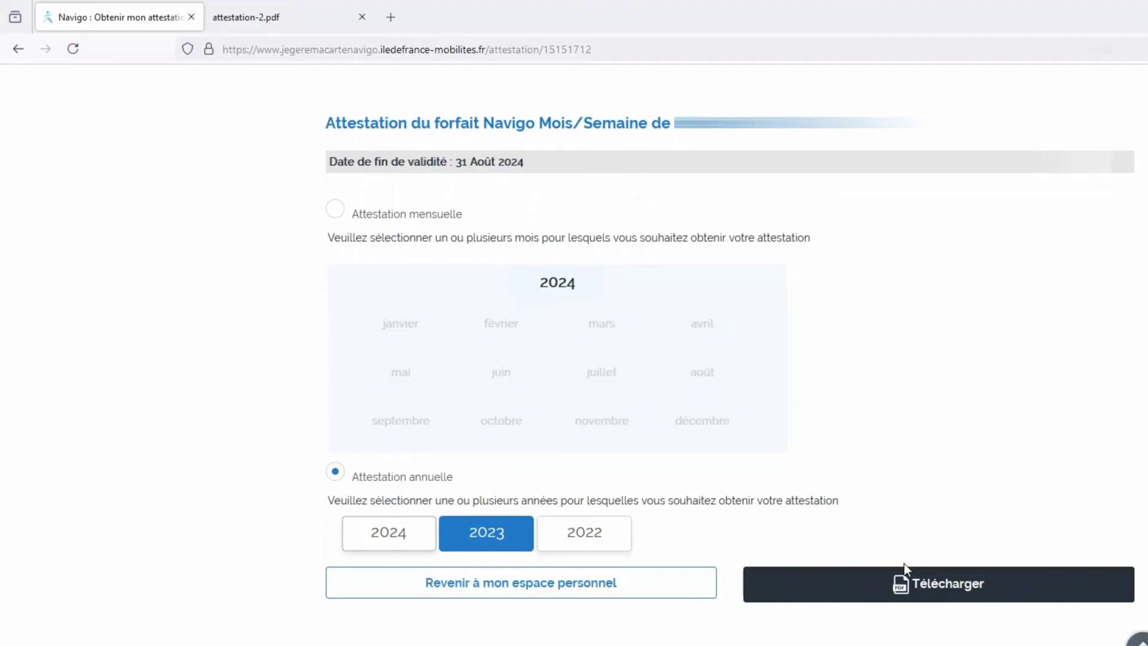
left_click(992, 588)
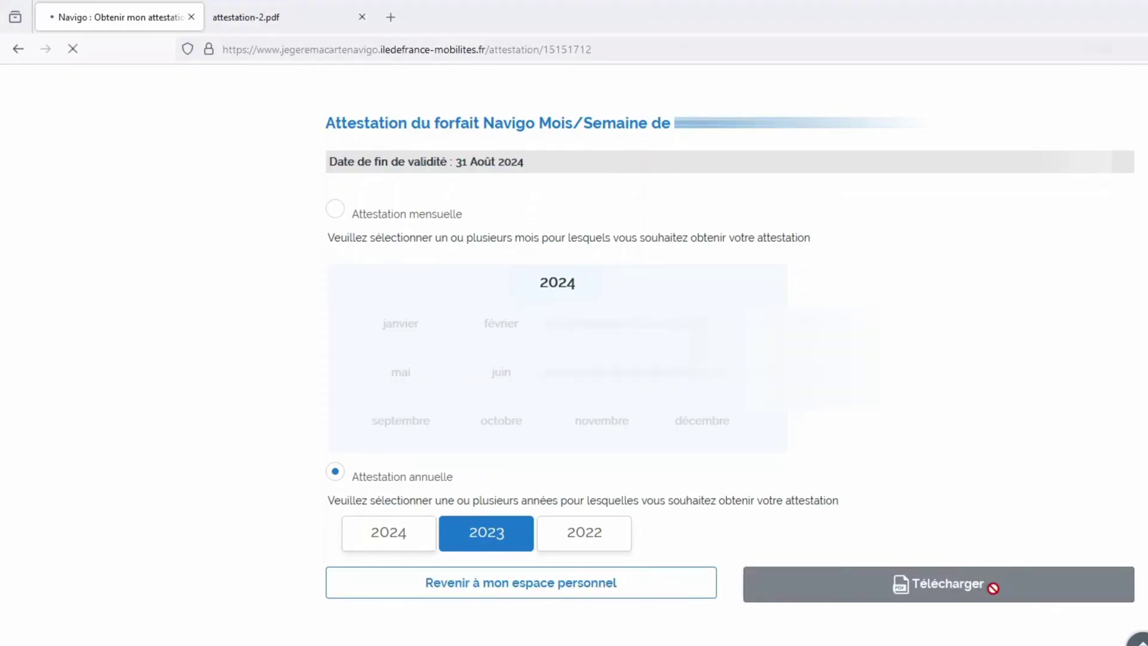